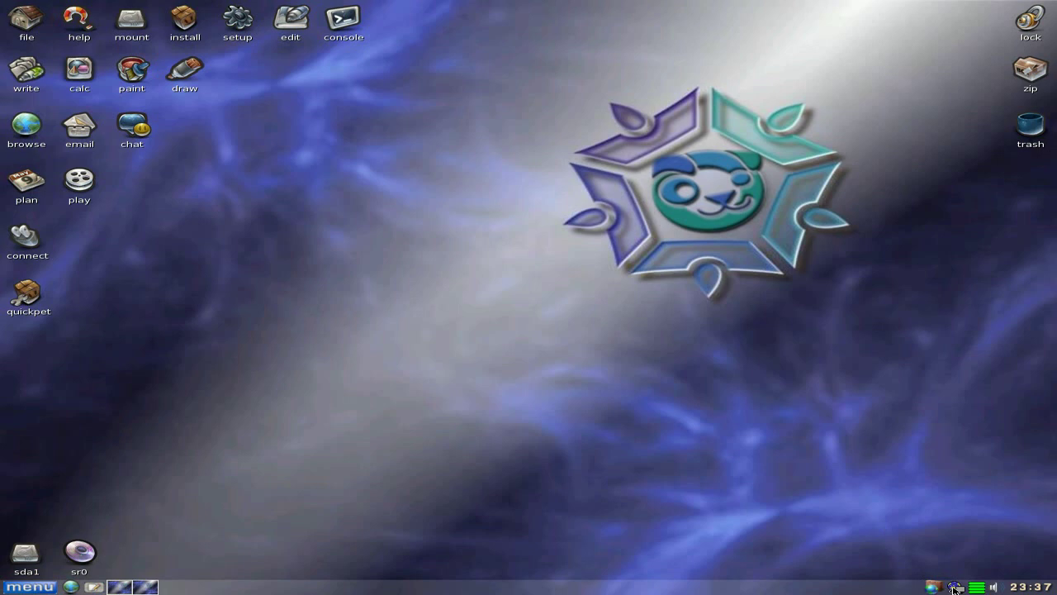
# Open Quickpet and review the Internet Pets, Useful Pets, Sfs Get and Drivers offerings.
pyautogui.moveTo(954, 588)
pyautogui.click(36, 299)
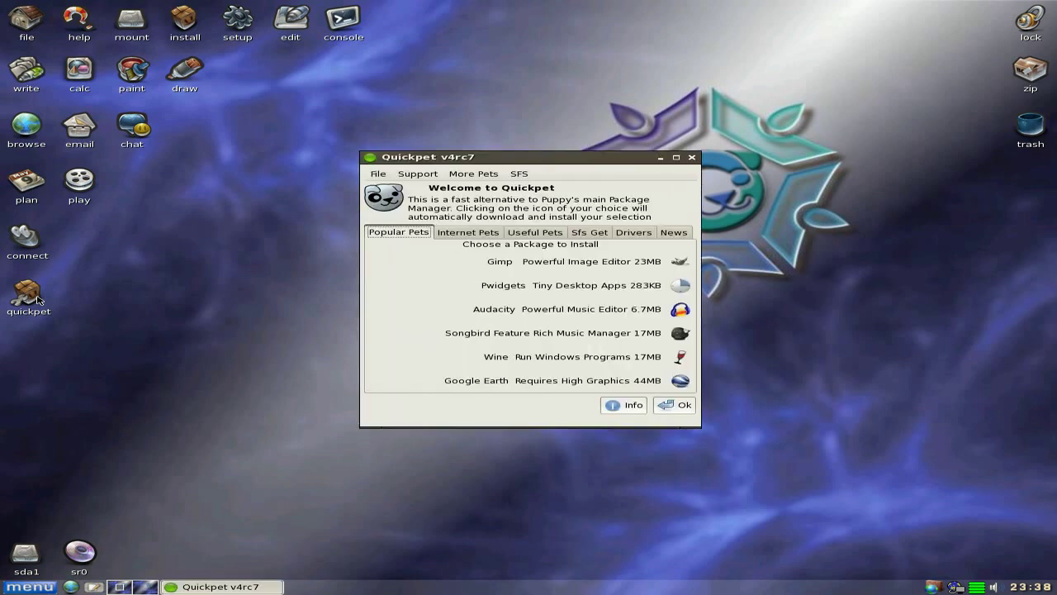
pyautogui.click(461, 235)
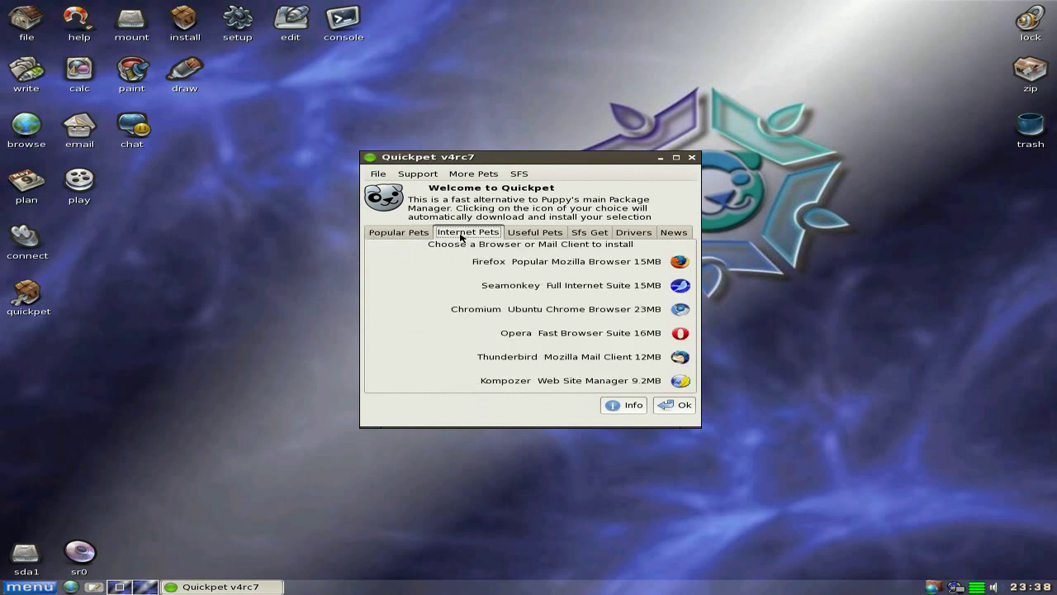
pyautogui.click(536, 236)
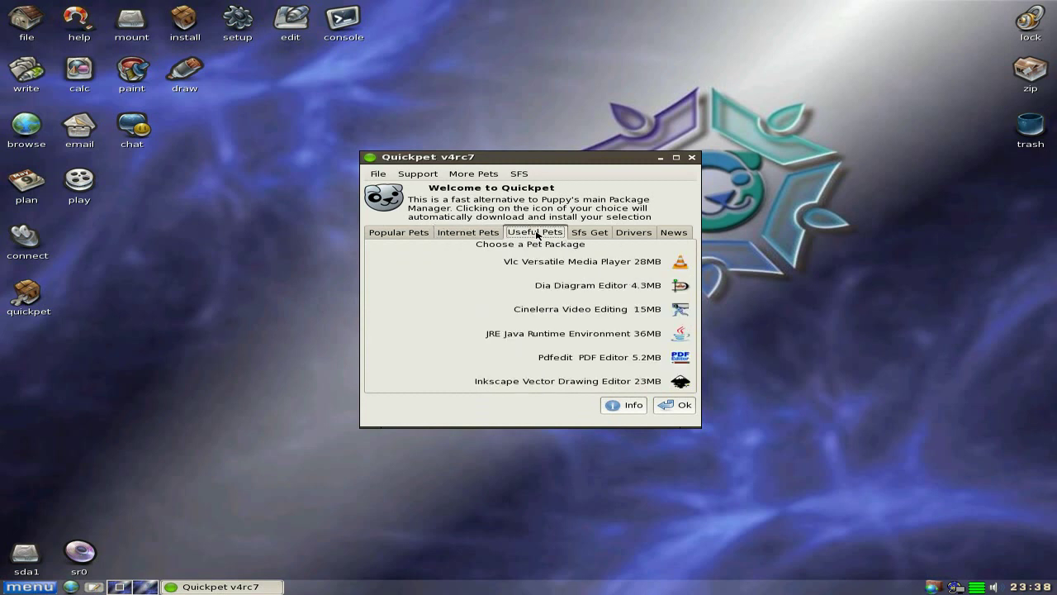
pyautogui.click(583, 236)
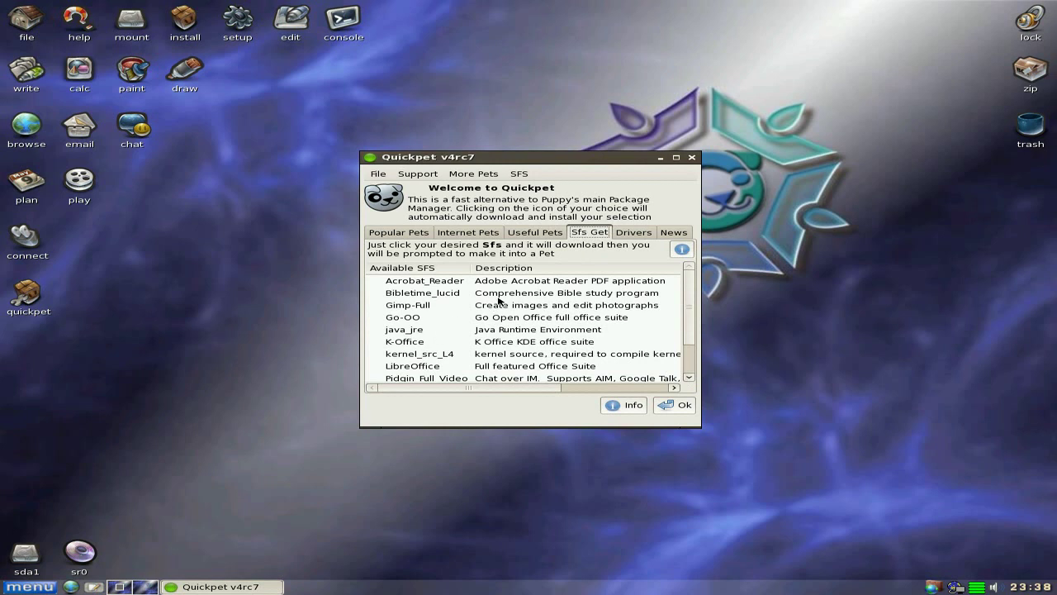
pyautogui.scroll(-1, 499, 301)
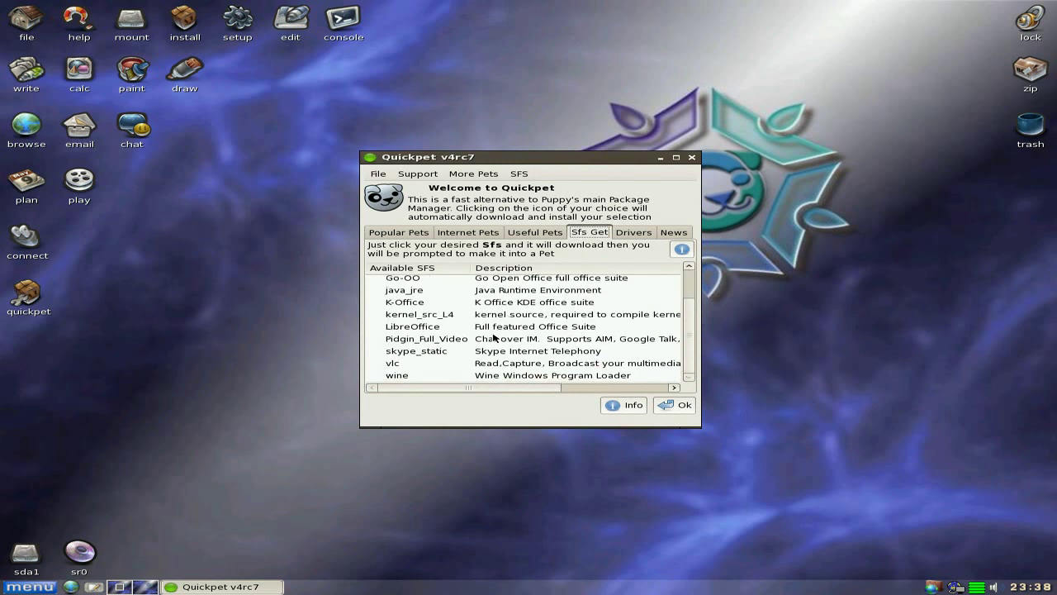
pyautogui.scroll(1, 487, 322)
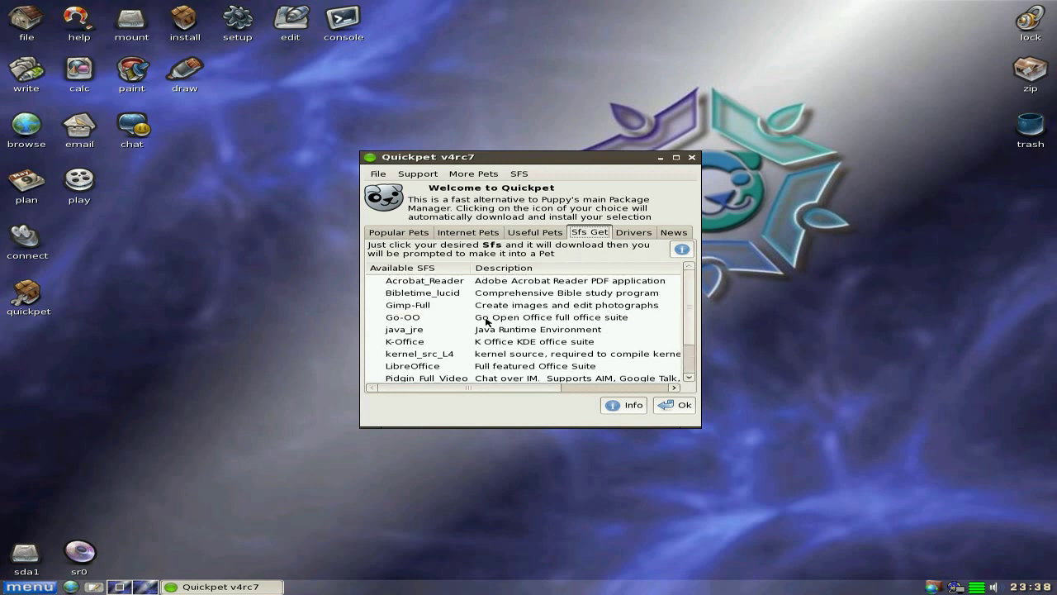
pyautogui.click(628, 234)
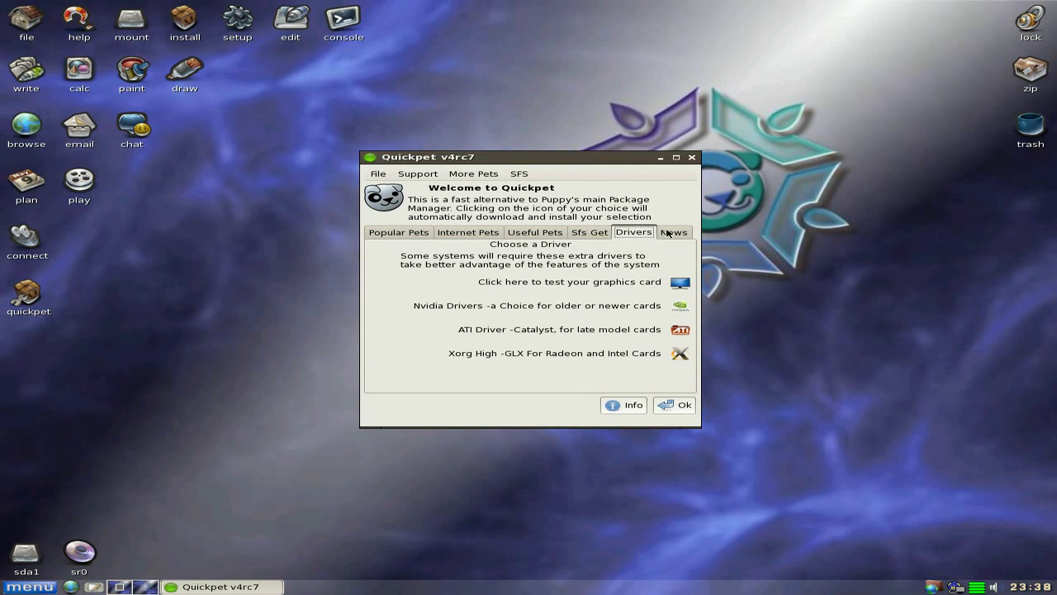
# Read the Lucid Puppy News web page linked from Quickpet, and close both the page and Quickpet.
pyautogui.click(667, 233)
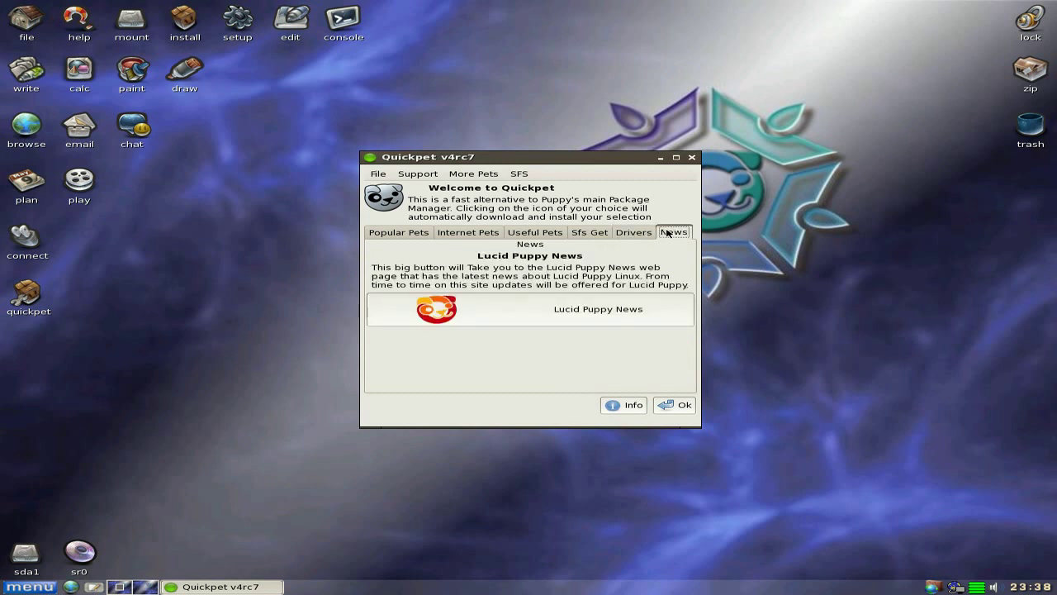
pyautogui.click(483, 319)
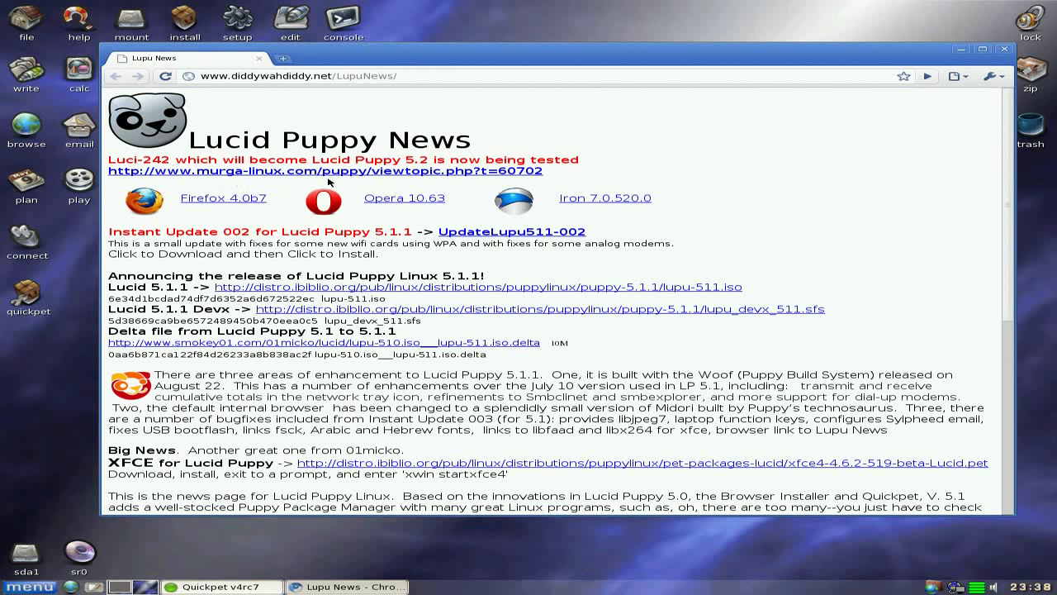
pyautogui.scroll(-4, 801, 216)
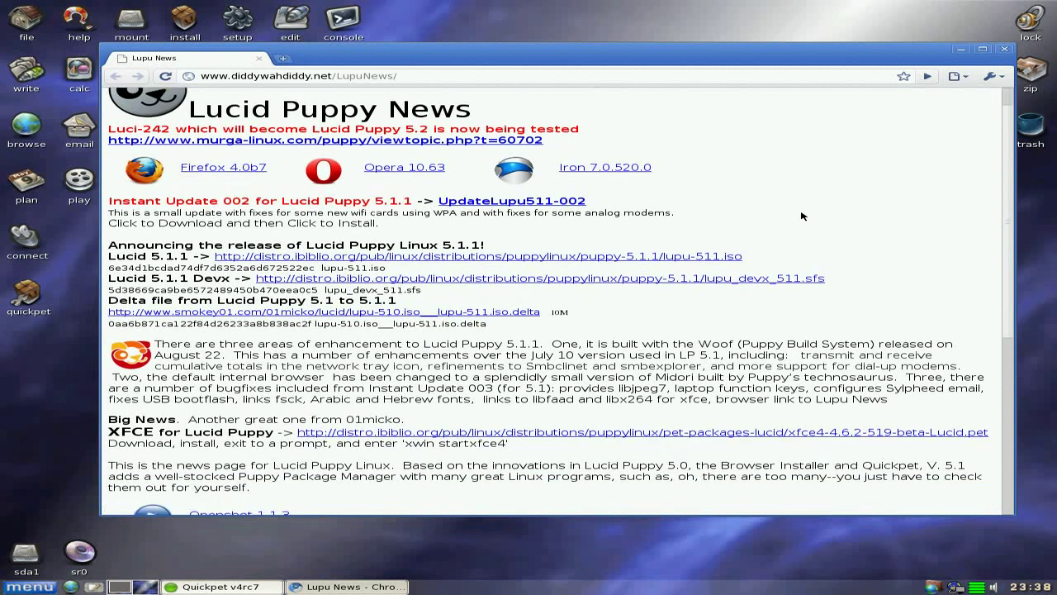
pyautogui.scroll(-7, 801, 215)
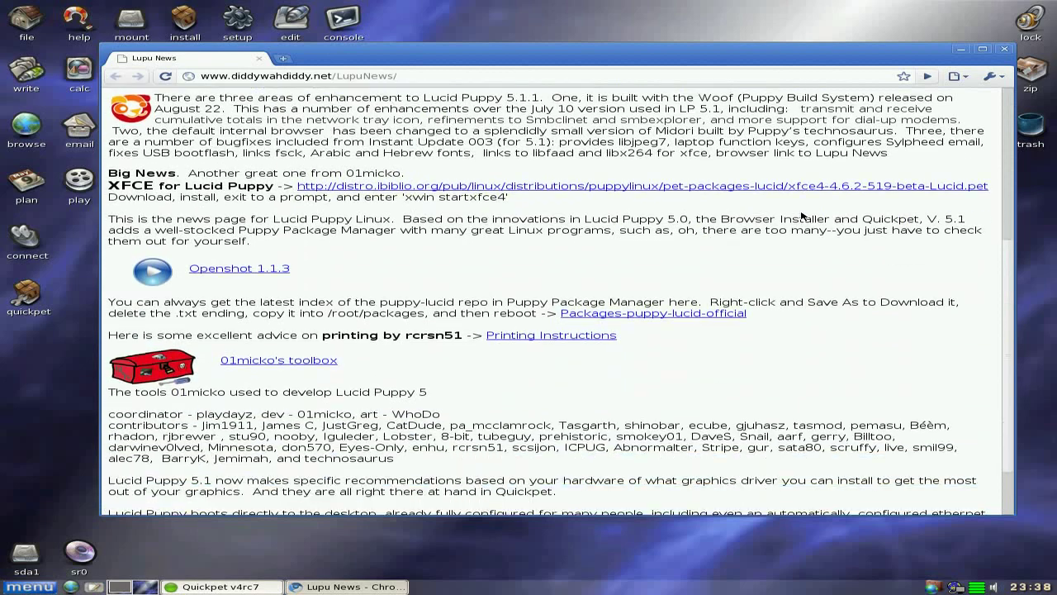
pyautogui.scroll(7, 802, 216)
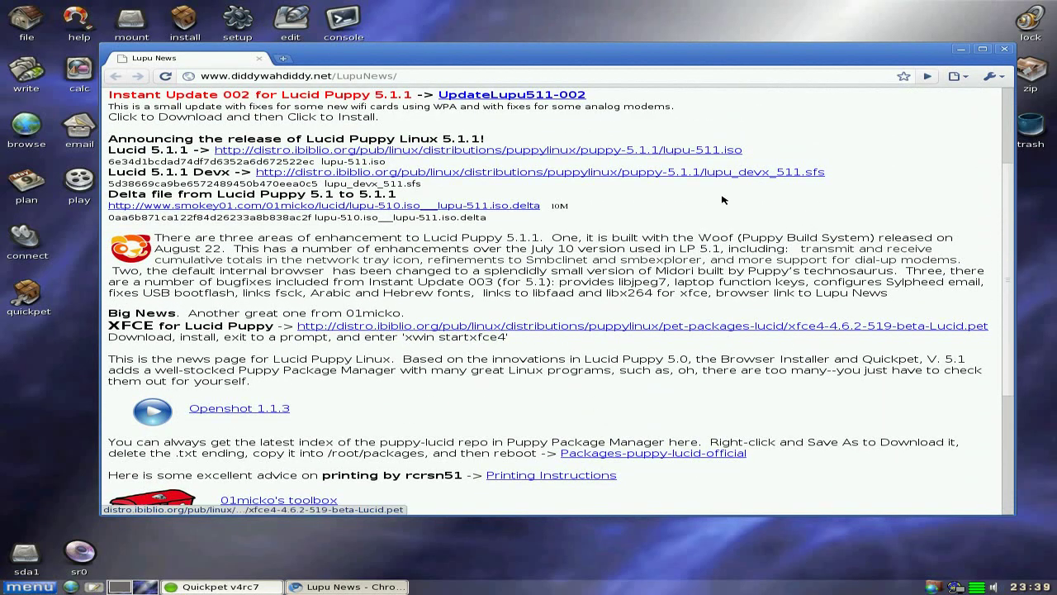
pyautogui.click(1002, 51)
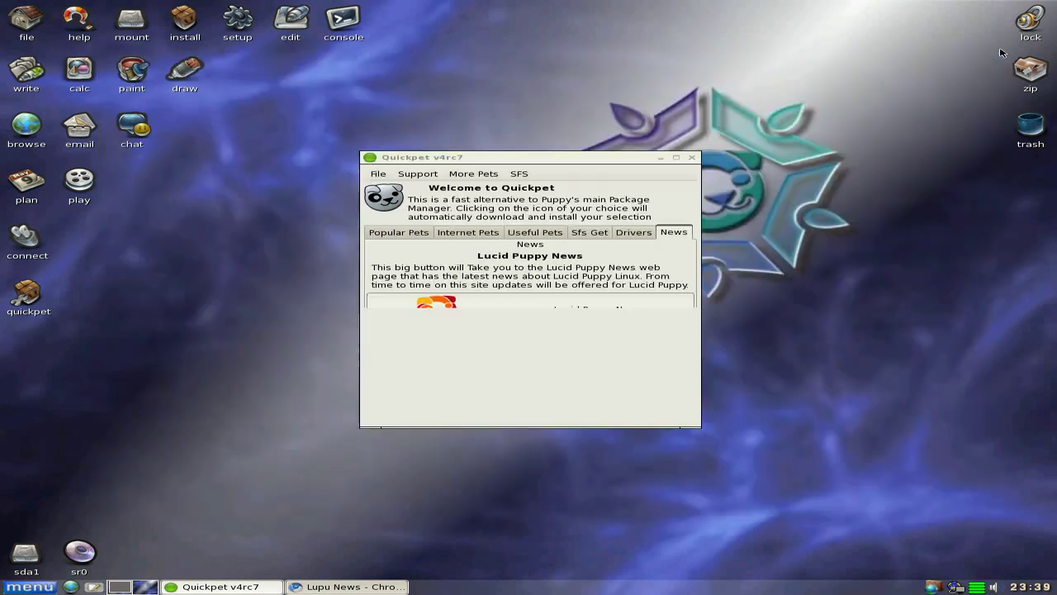
pyautogui.click(692, 158)
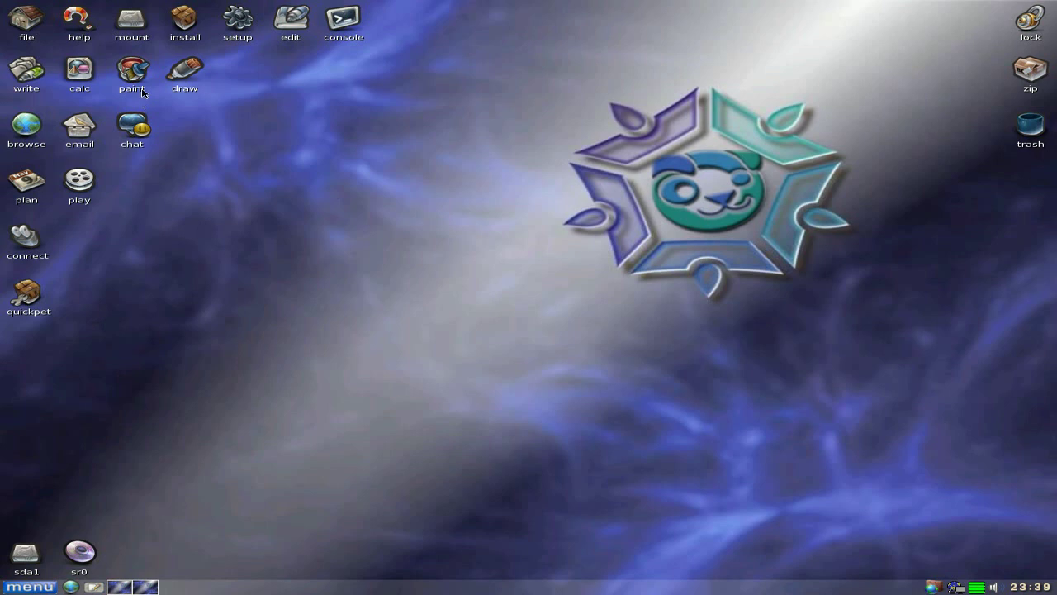
# Open the Puppy Package Manager by way of the desktop's Install window.
pyautogui.click(183, 35)
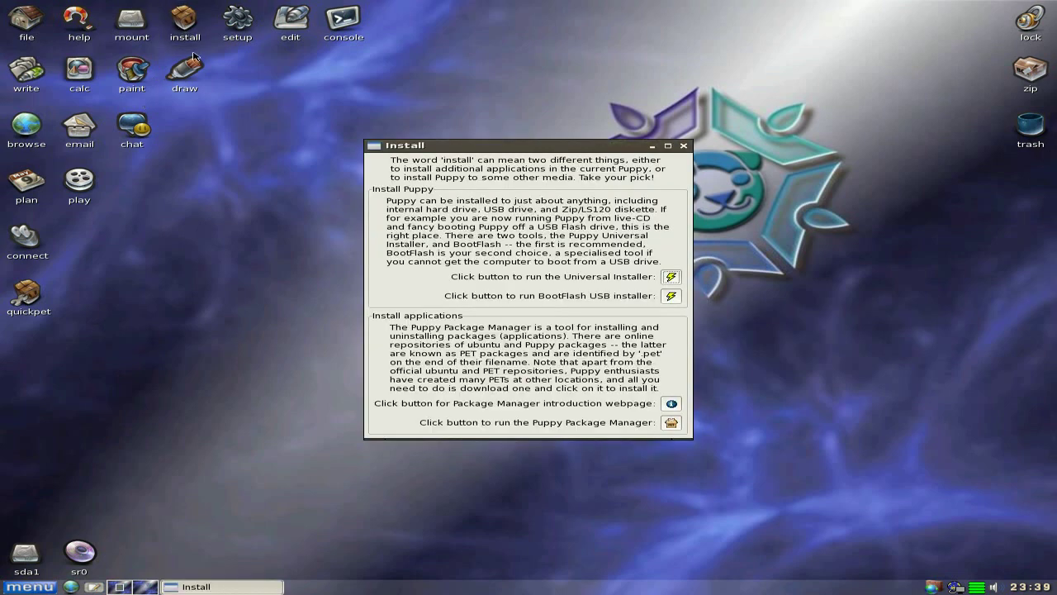
pyautogui.click(671, 424)
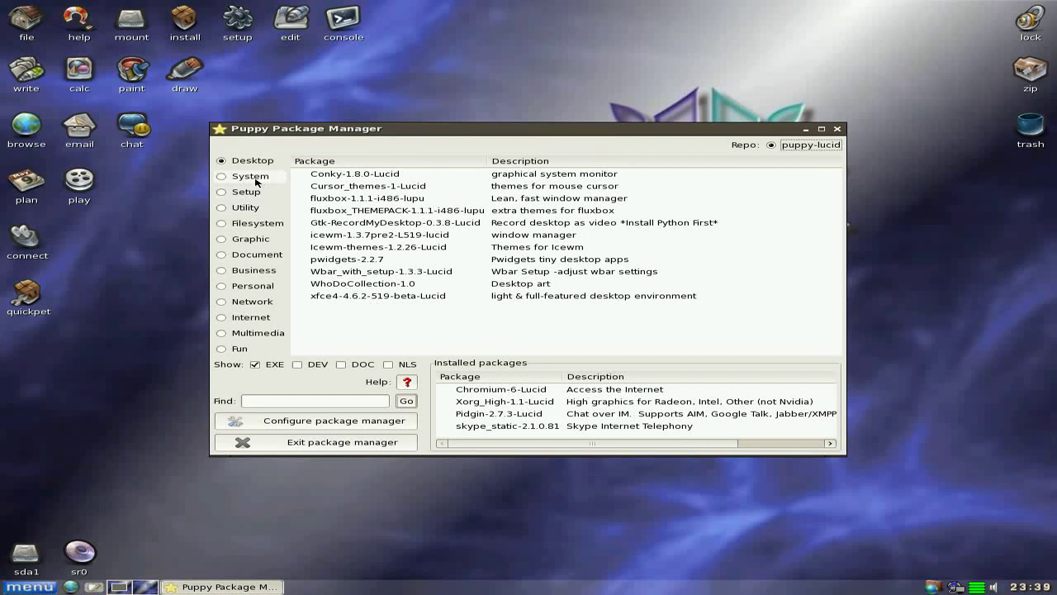
# Browse the available packages in the System, Setup, Utility, Filesystem, Graphic and Document categories.
pyautogui.click(257, 183)
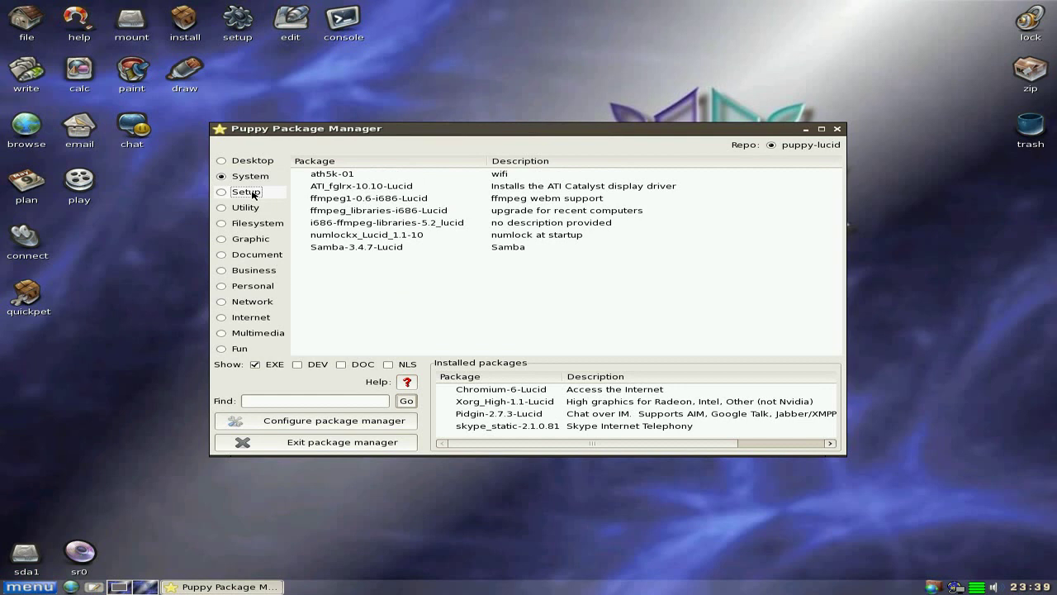
pyautogui.click(254, 195)
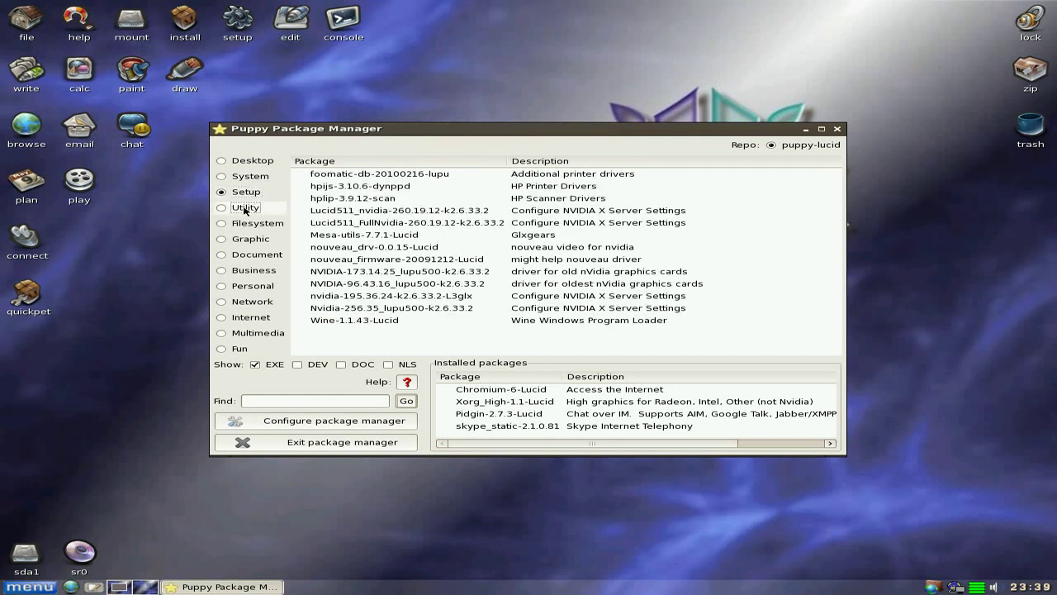
pyautogui.click(244, 210)
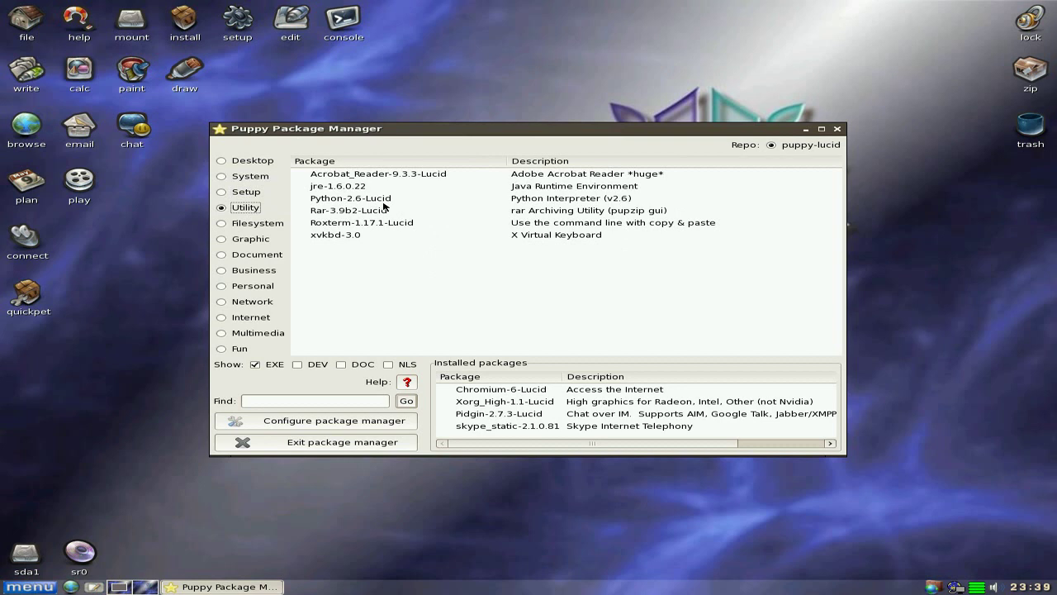
pyautogui.click(258, 224)
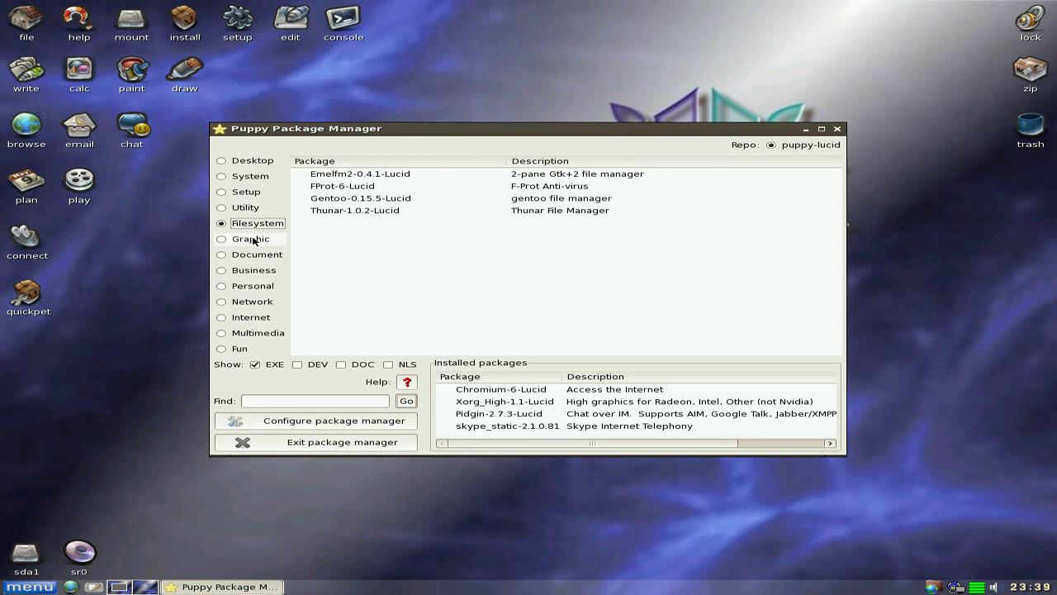
pyautogui.click(251, 239)
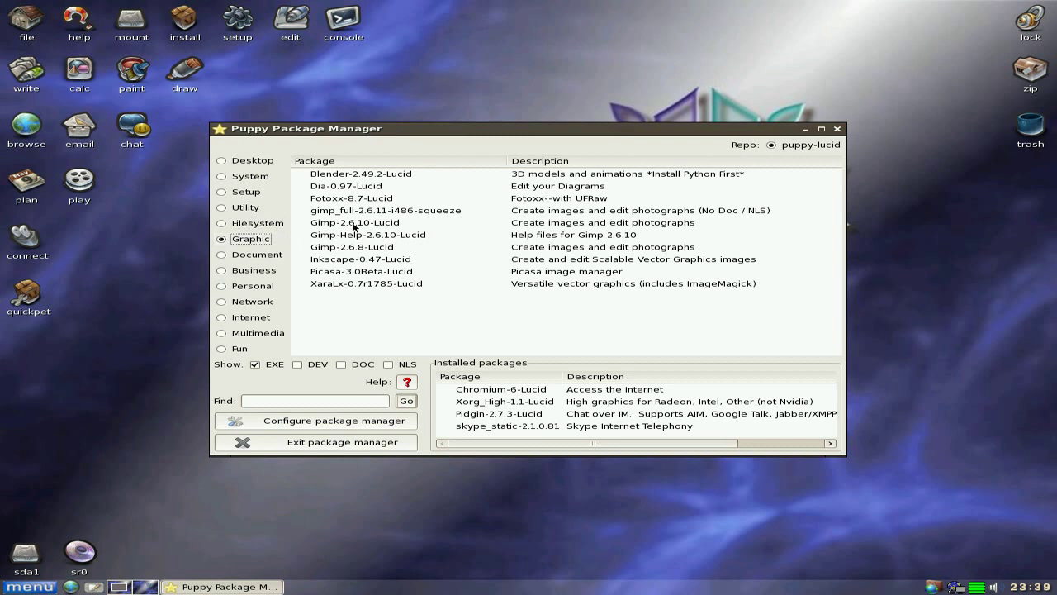
pyautogui.click(270, 256)
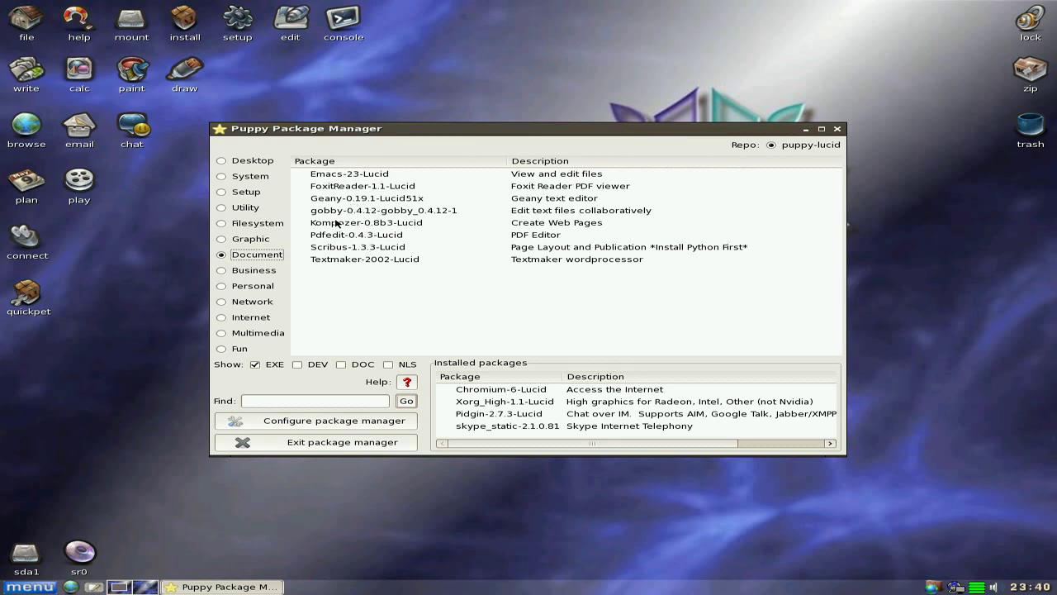
# Look through the packages offered in the Personal, Network, Internet and Multimedia categories.
pyautogui.click(258, 288)
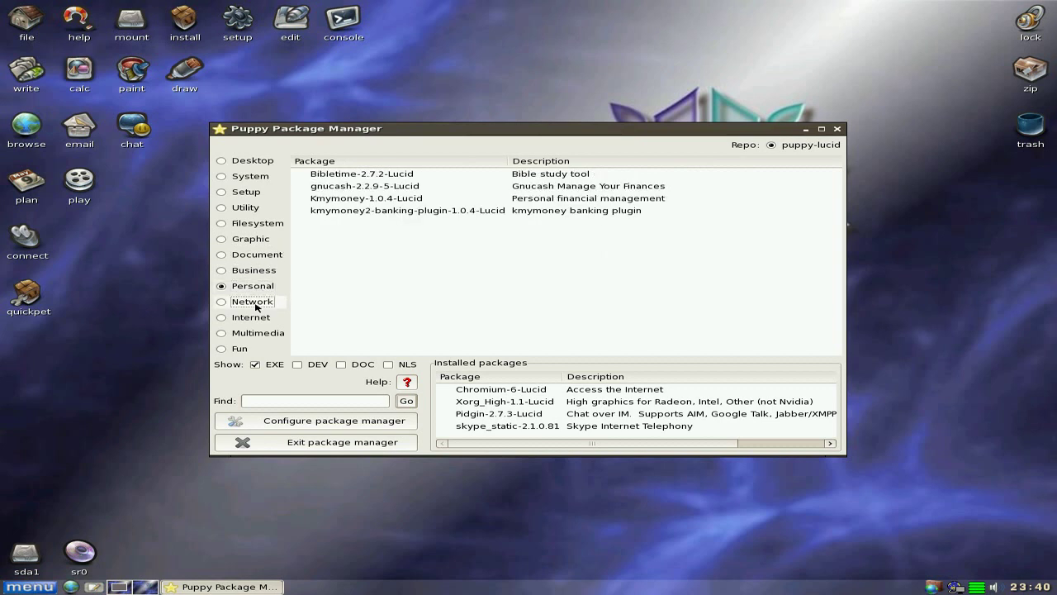
pyautogui.click(256, 305)
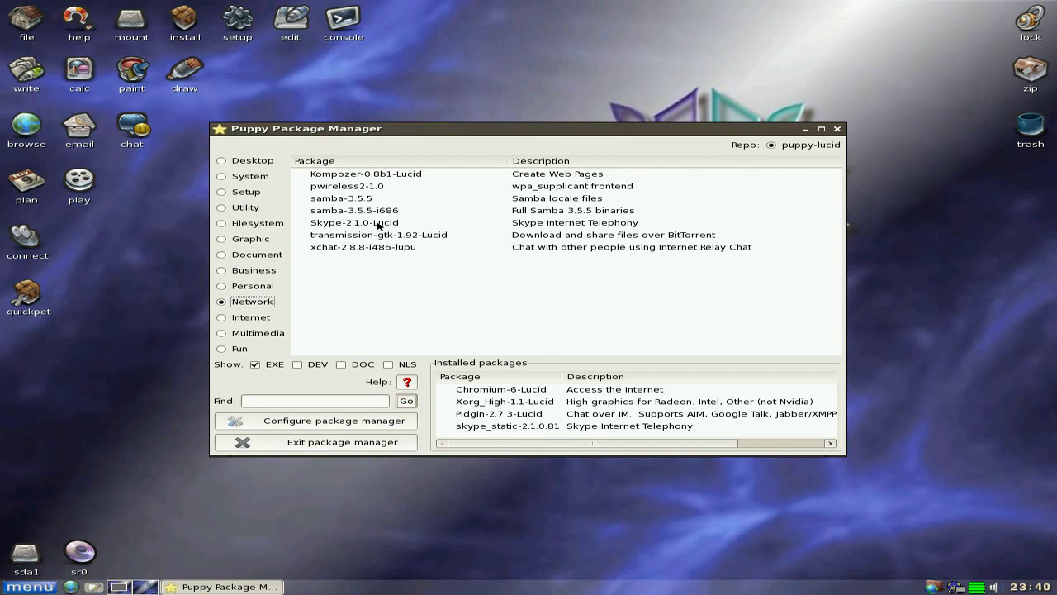
pyautogui.click(258, 319)
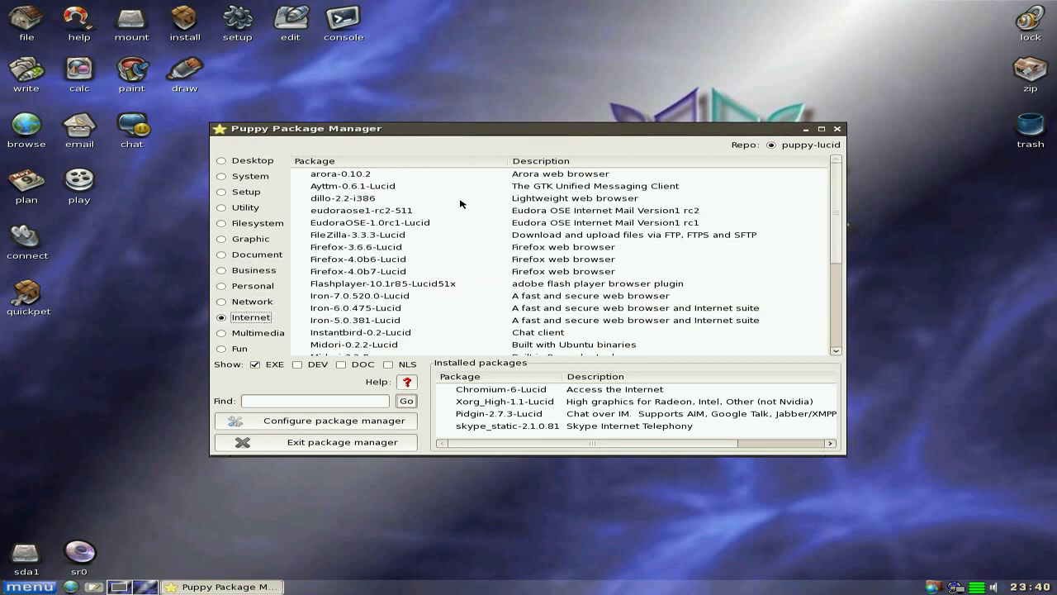
pyautogui.scroll(-5, 460, 204)
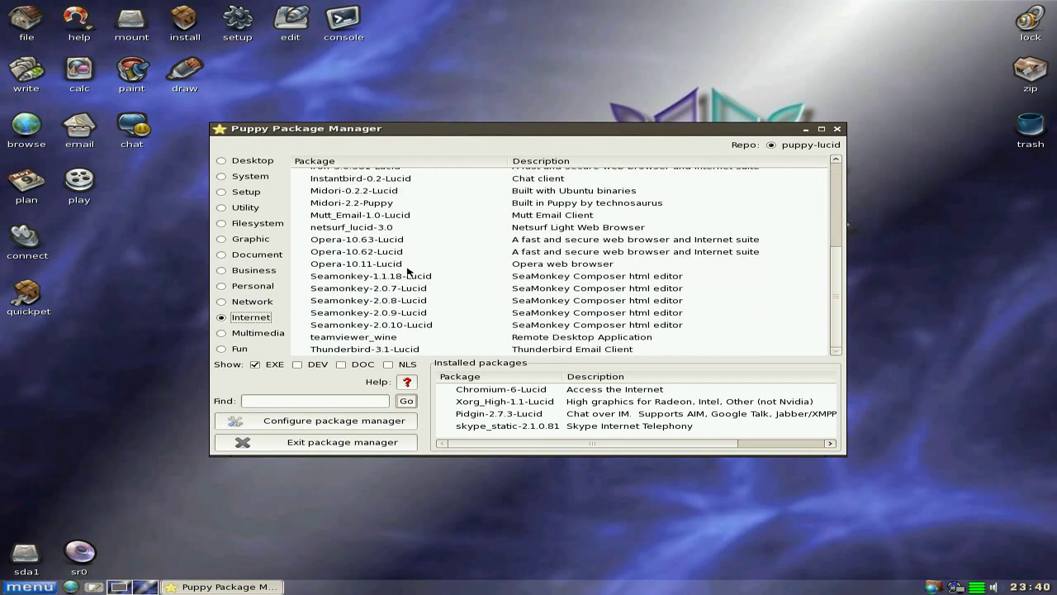
pyautogui.click(252, 335)
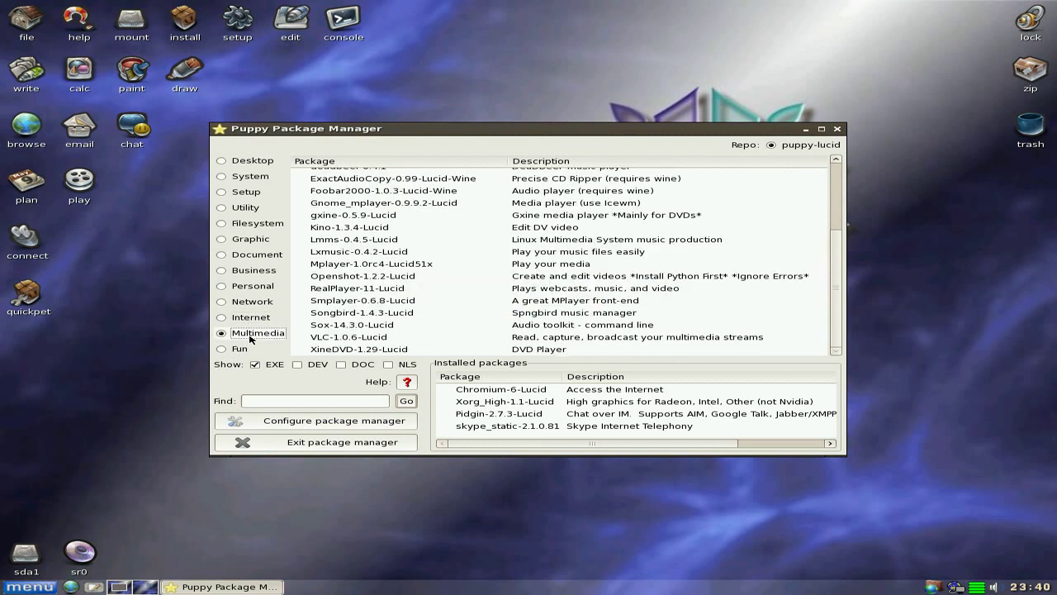
pyautogui.scroll(3, 505, 285)
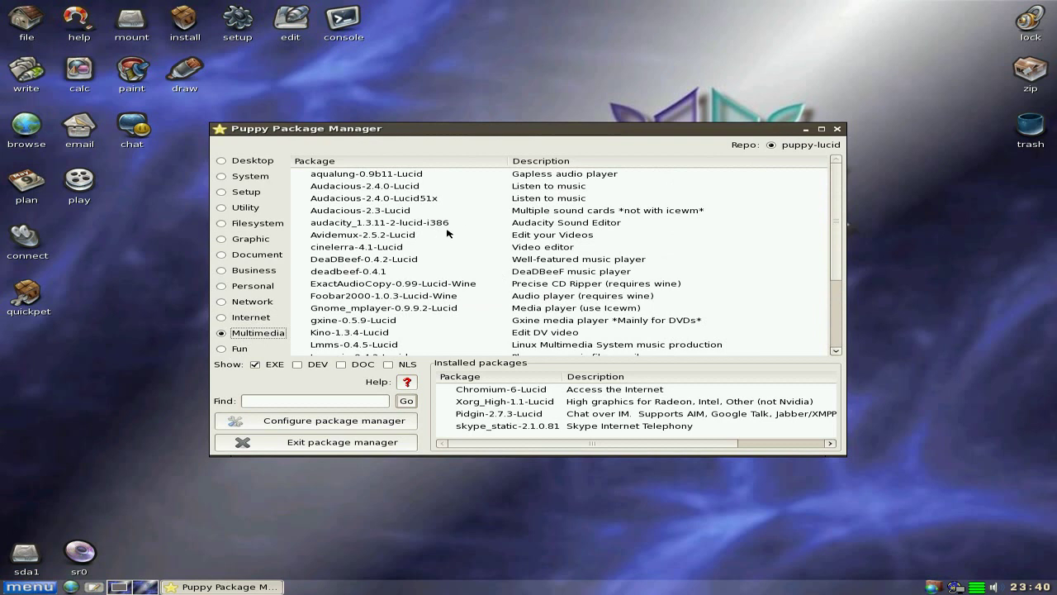
pyautogui.scroll(-3, 413, 252)
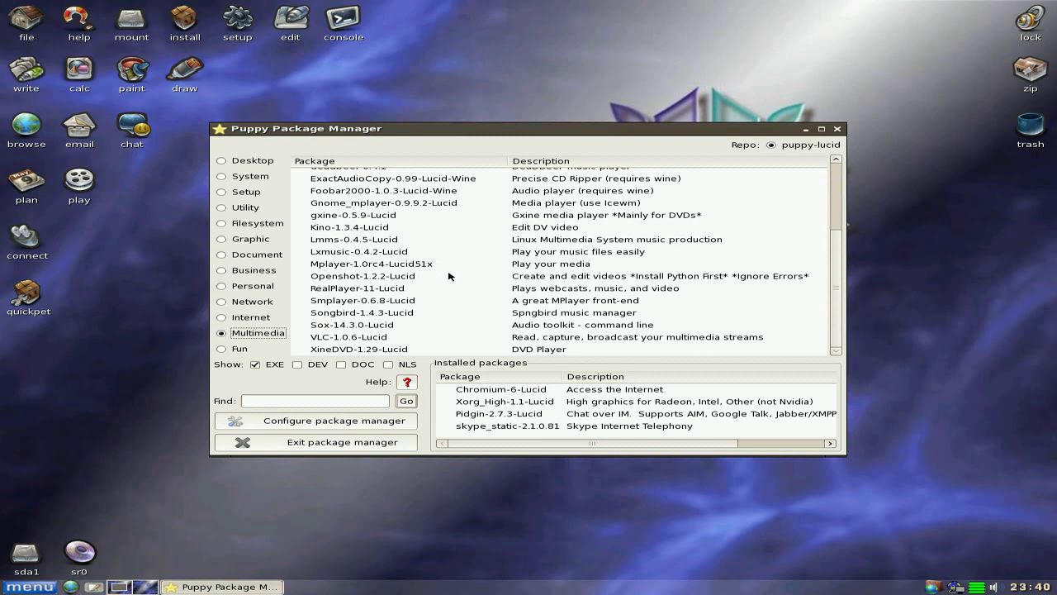
# Choose the Firefox-4.0b7-Lucid package from the Internet category and start its installation.
pyautogui.click(244, 319)
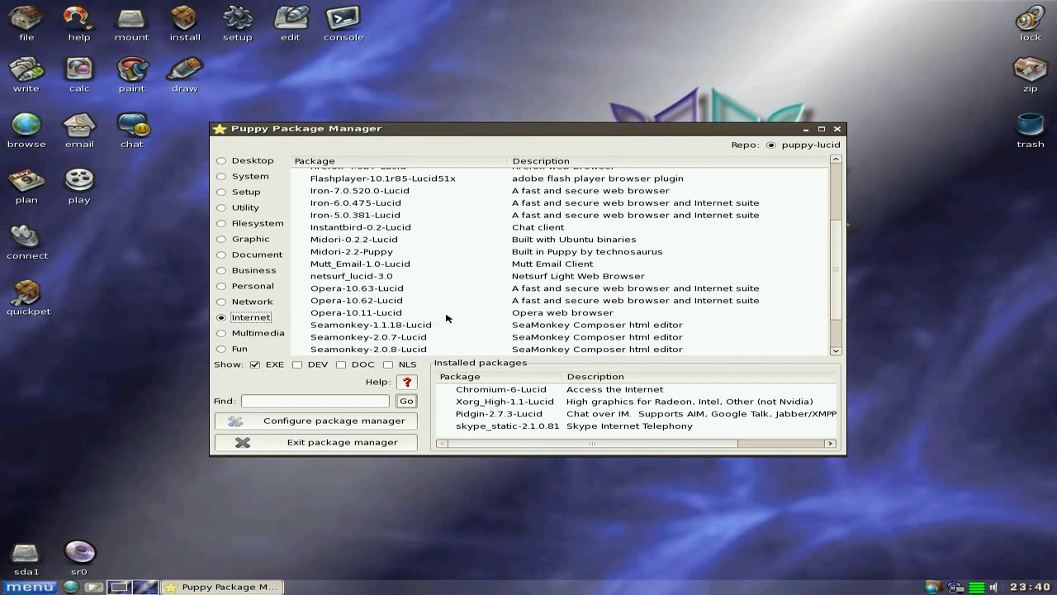
pyautogui.scroll(-2, 442, 249)
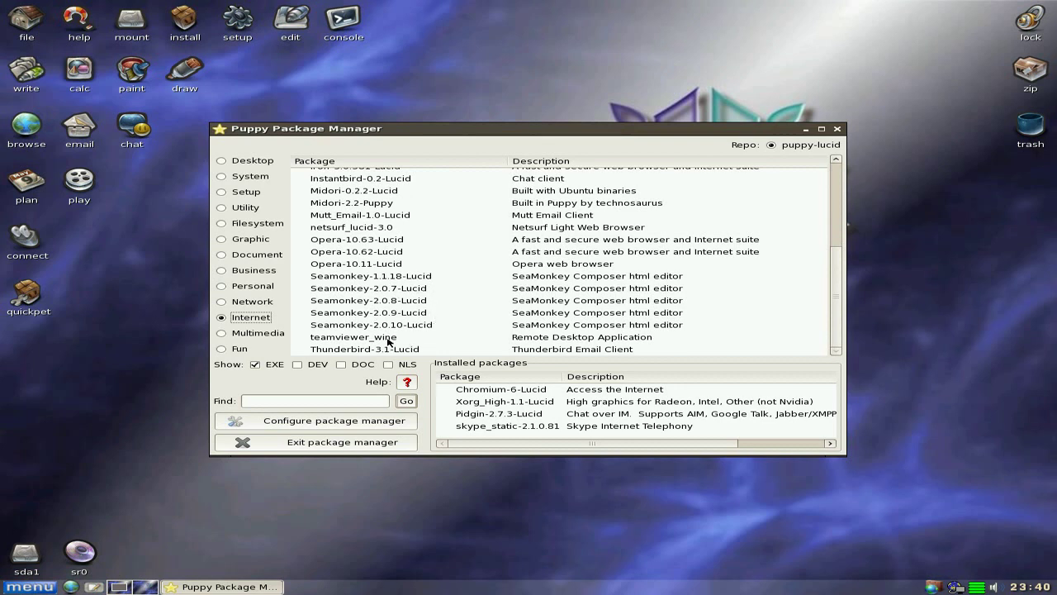
pyautogui.scroll(4, 443, 251)
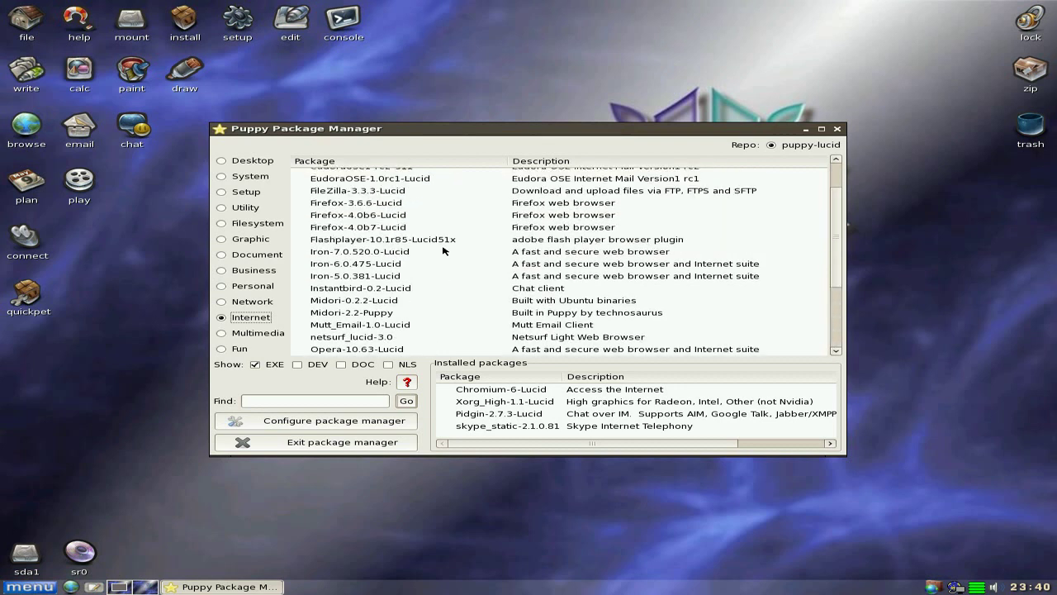
pyautogui.scroll(1, 444, 250)
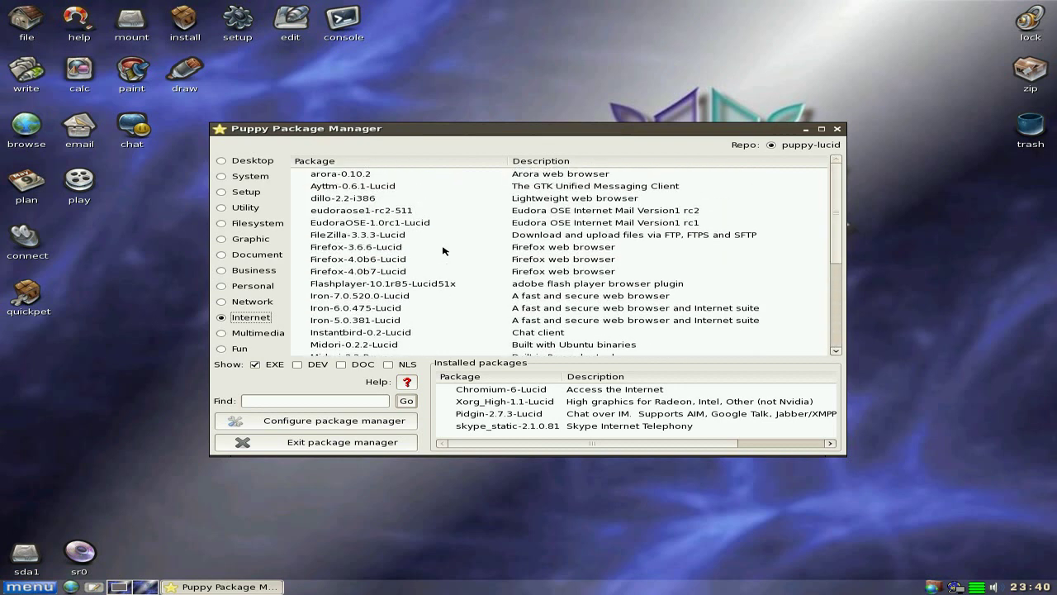
pyautogui.click(376, 274)
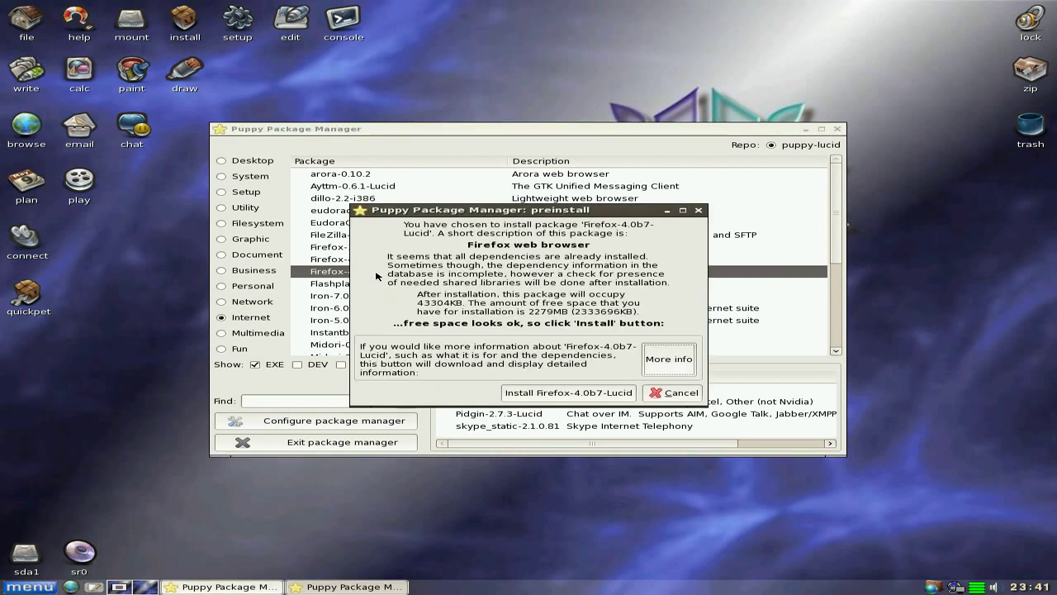
pyautogui.click(577, 392)
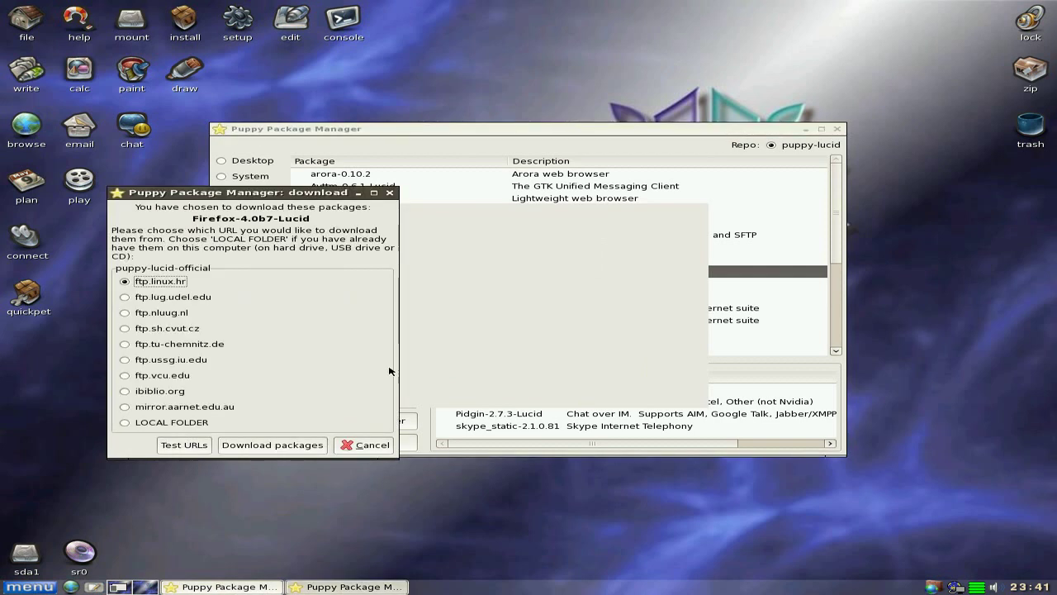
# Download Firefox-4.0b7-Lucid from the ftp.nluug.nl mirror, complete its installation and close the Puppy Package Manager.
pyautogui.click(188, 317)
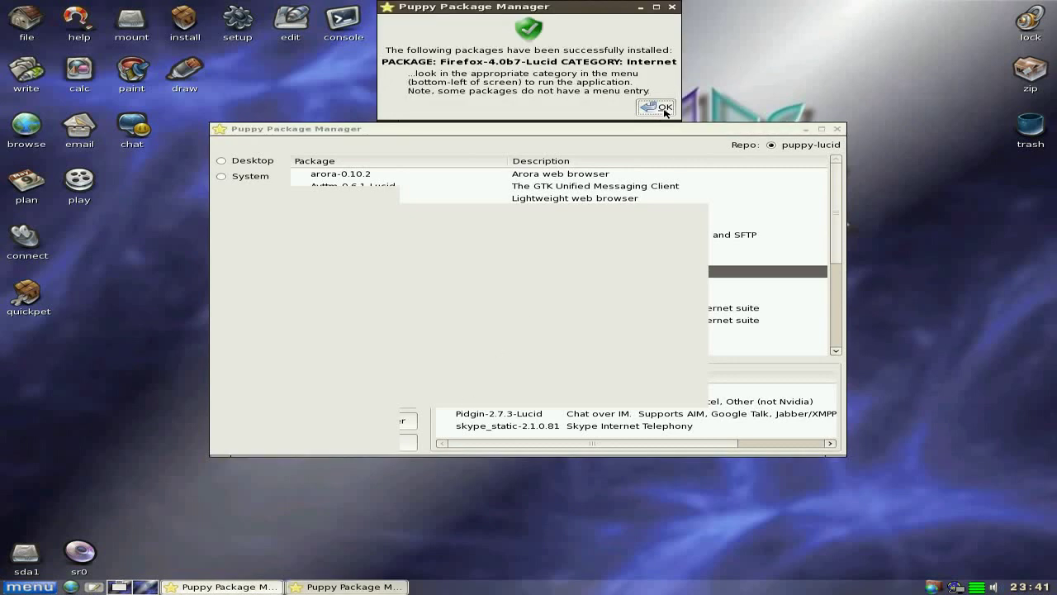
pyautogui.click(665, 113)
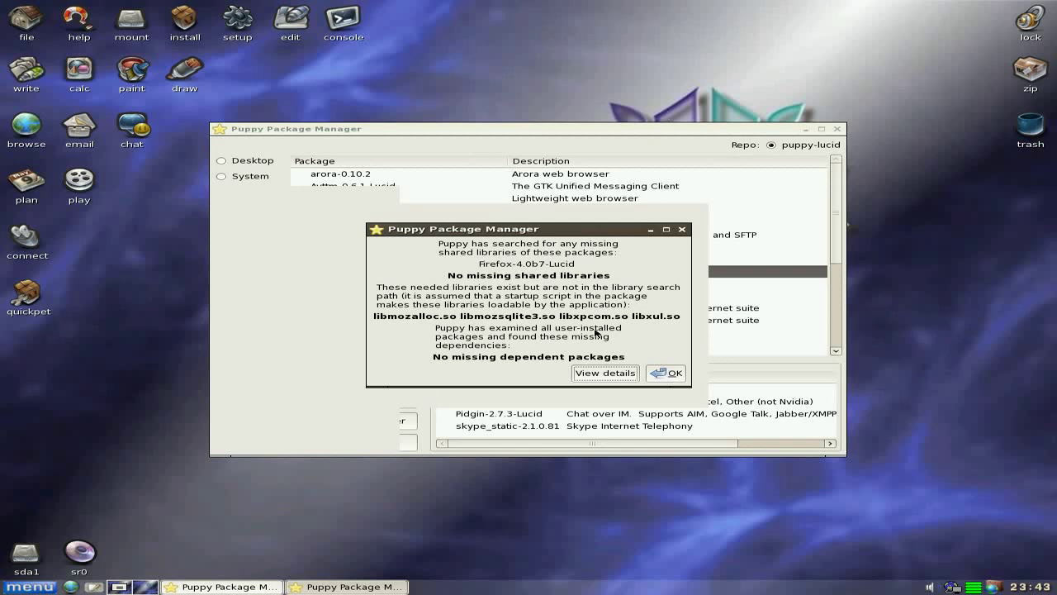
pyautogui.click(668, 373)
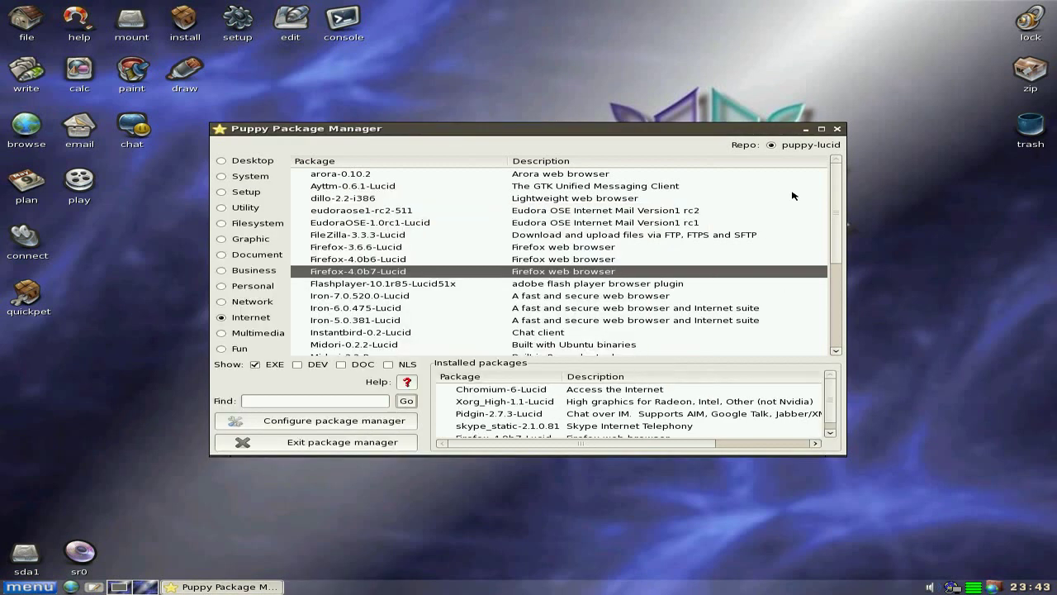
pyautogui.click(838, 131)
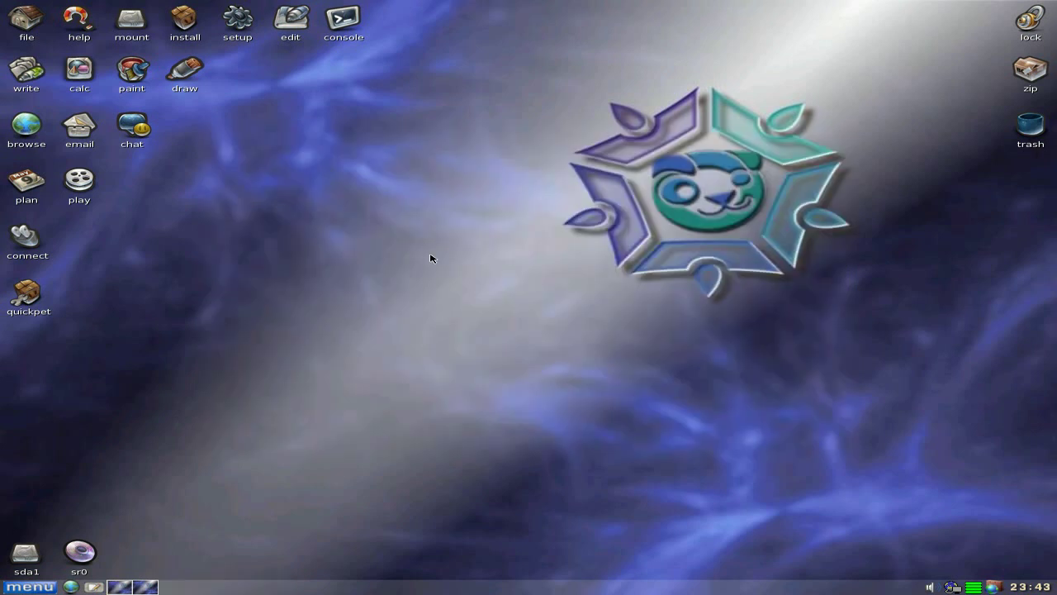
# Launch the newly installed Firefox web browser from the Internet applications.
pyautogui.click(11, 590)
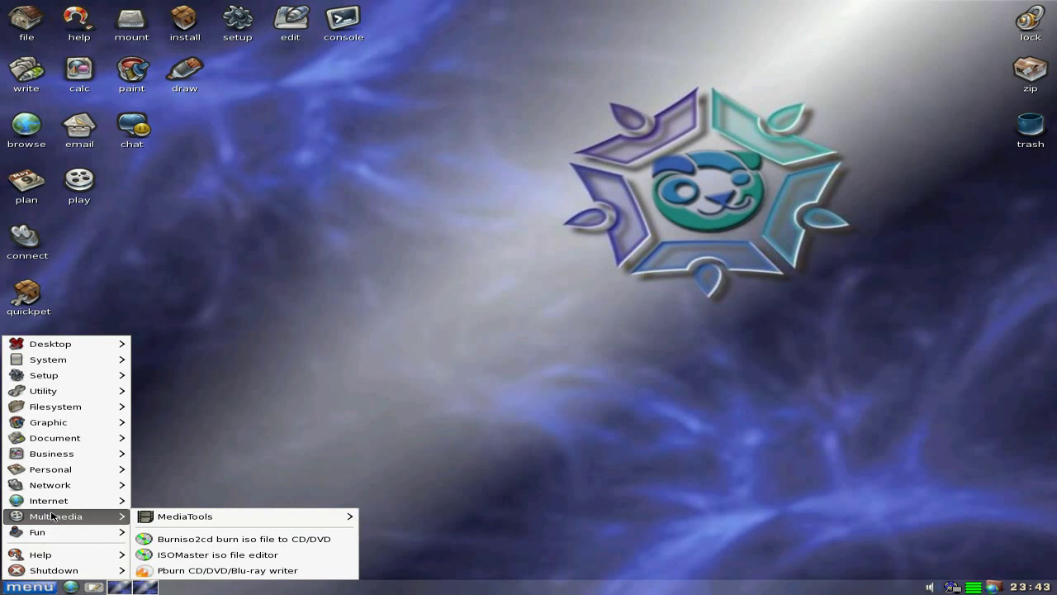
pyautogui.moveTo(55, 505)
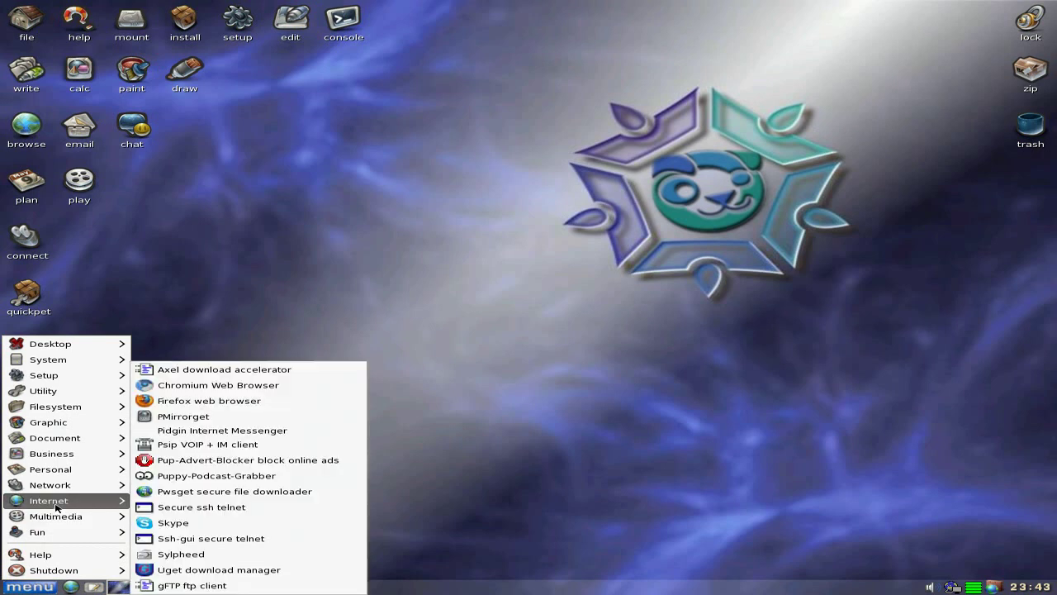
pyautogui.click(243, 403)
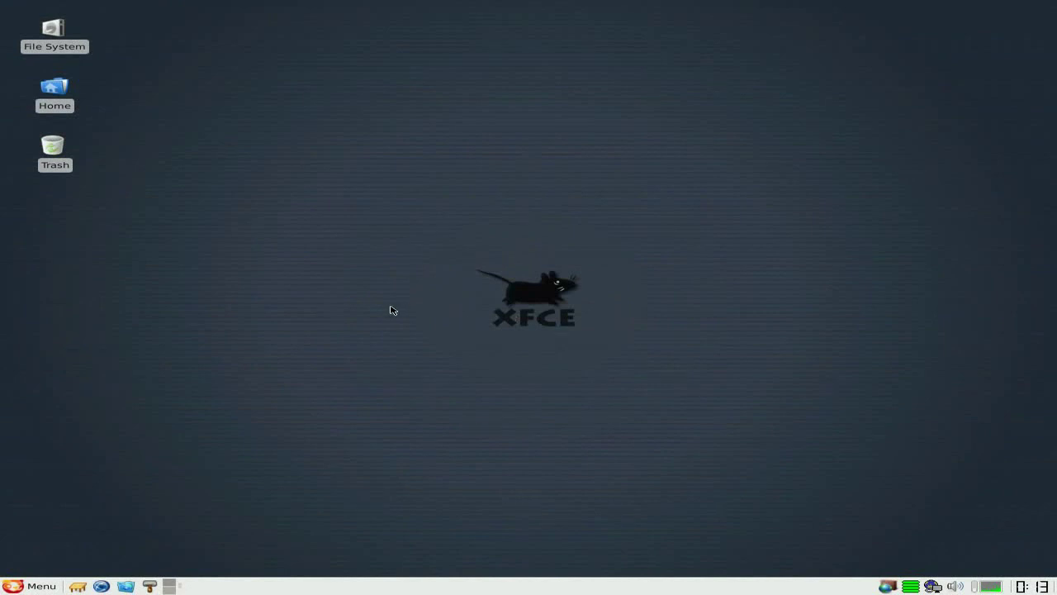
# Look through the Xfce applications in the Accessories, Development, Games, Graphics, Multimedia, Office and Other categories.
pyautogui.click(30, 586)
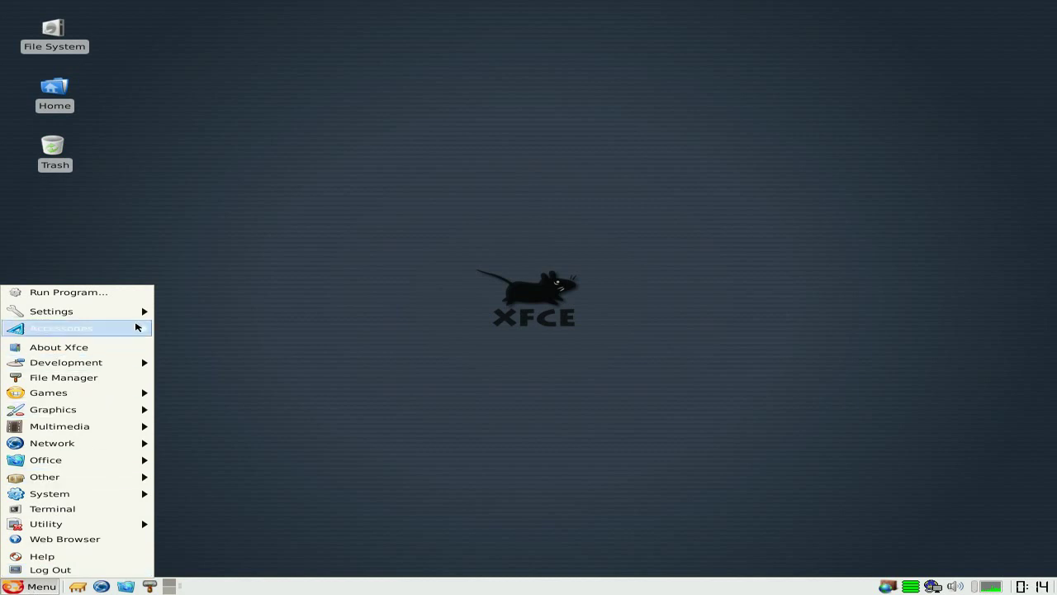
pyautogui.moveTo(120, 317)
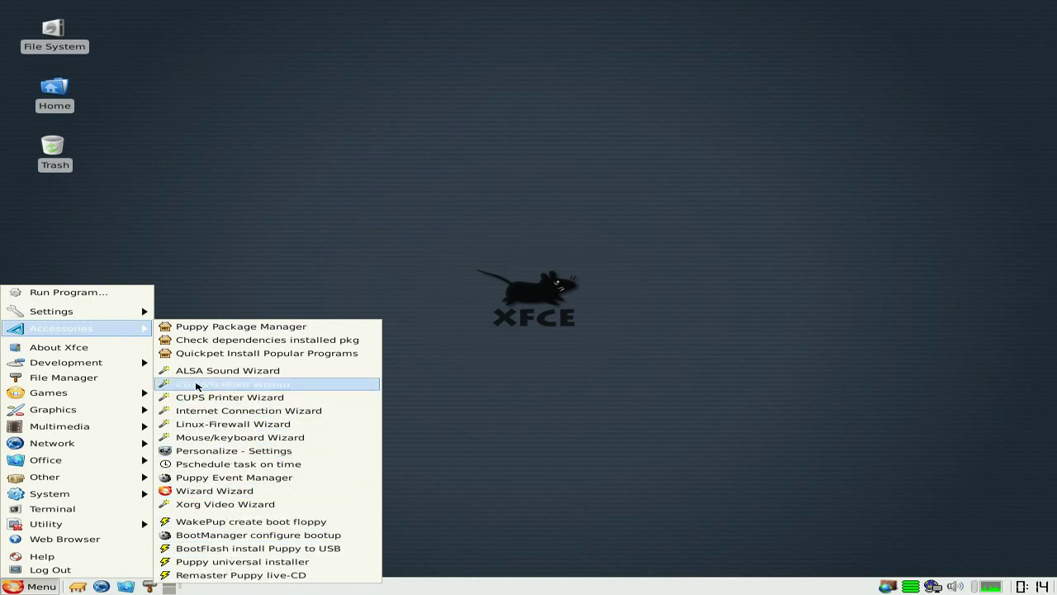
pyautogui.moveTo(133, 363)
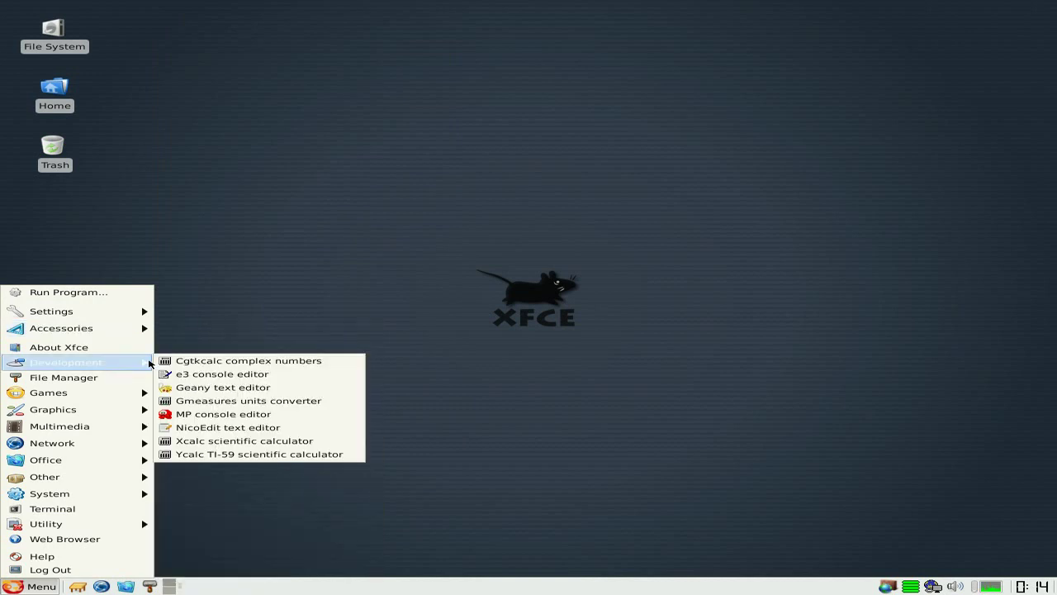
pyautogui.moveTo(120, 395)
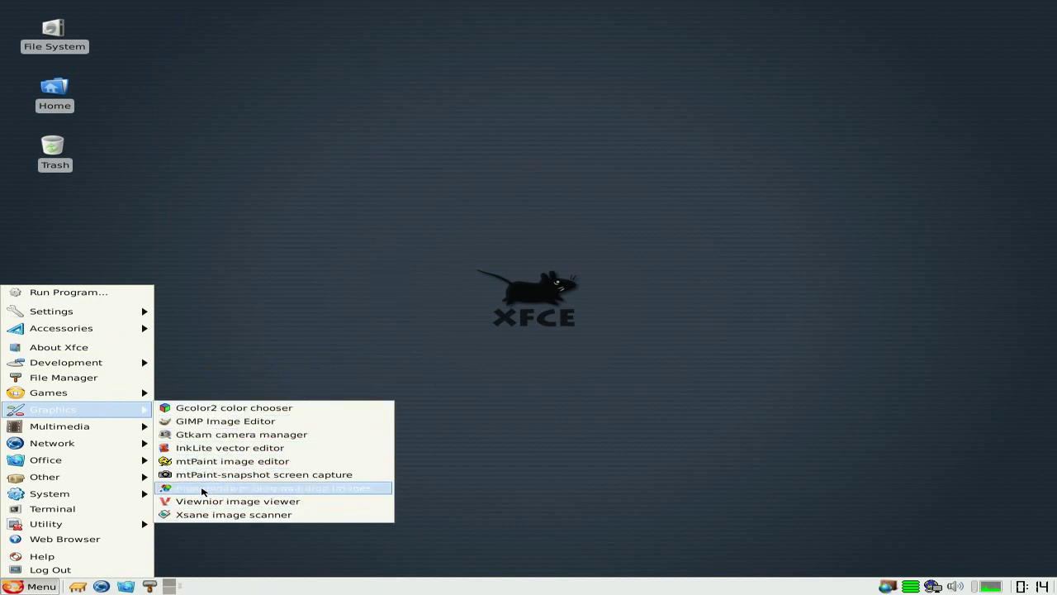
pyautogui.moveTo(129, 430)
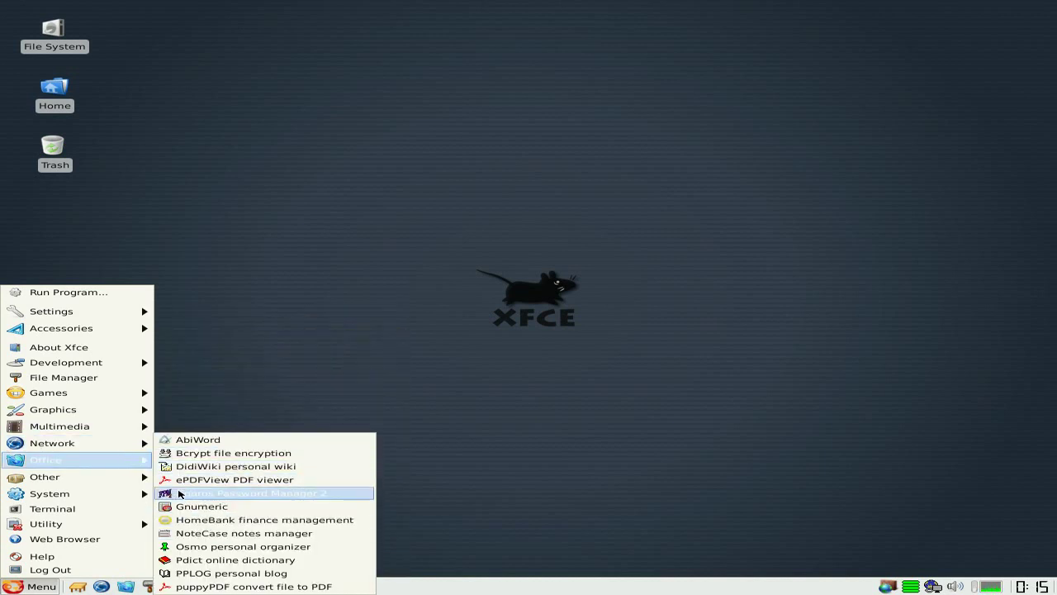
pyautogui.moveTo(123, 479)
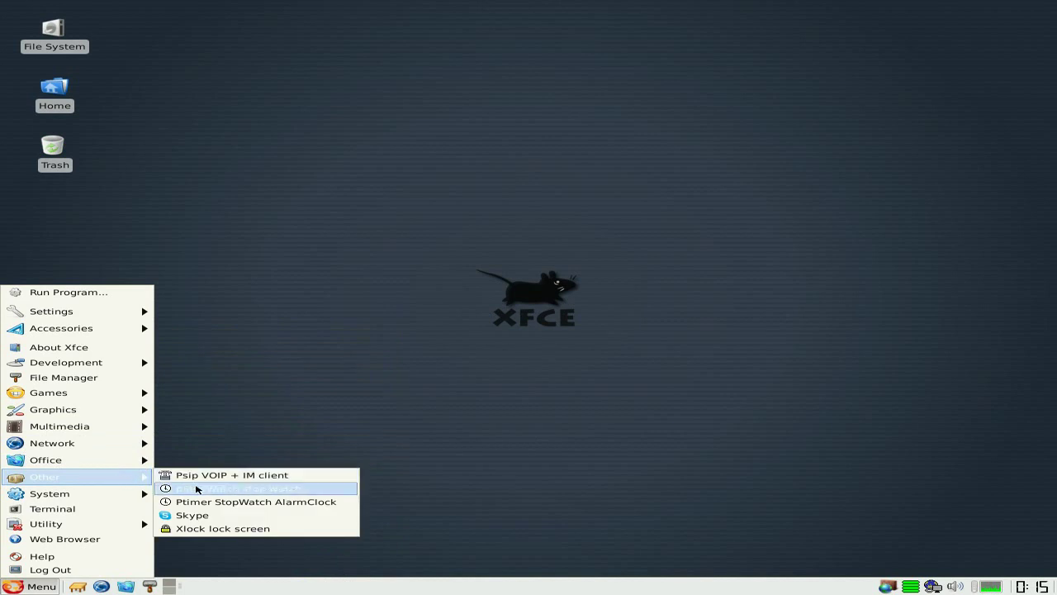
# Open the Htop system process viewer from the System applications, view the running processes and close both terminal windows.
pyautogui.moveTo(133, 497)
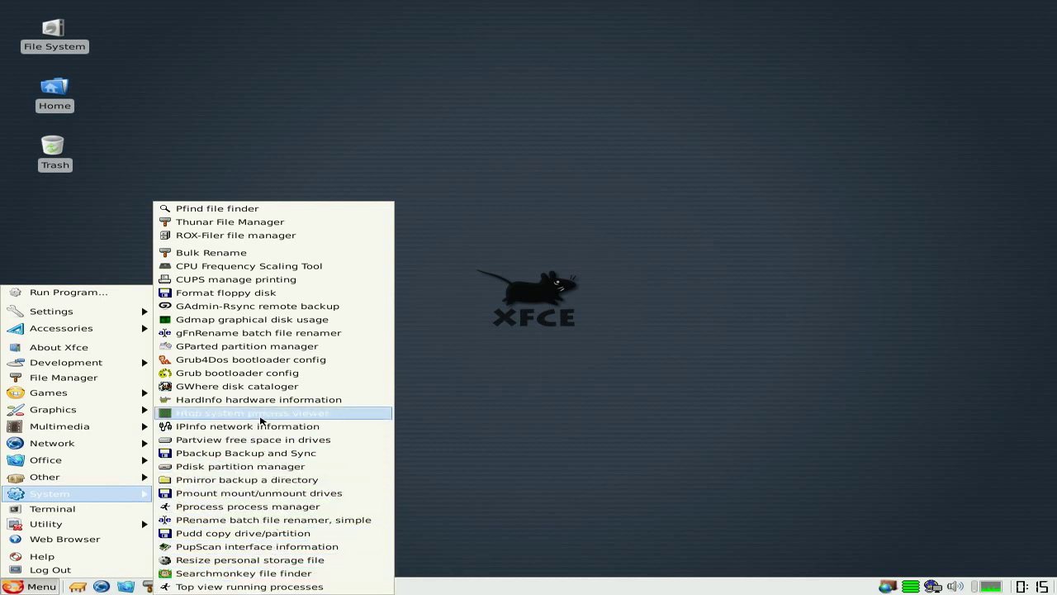
pyautogui.click(262, 420)
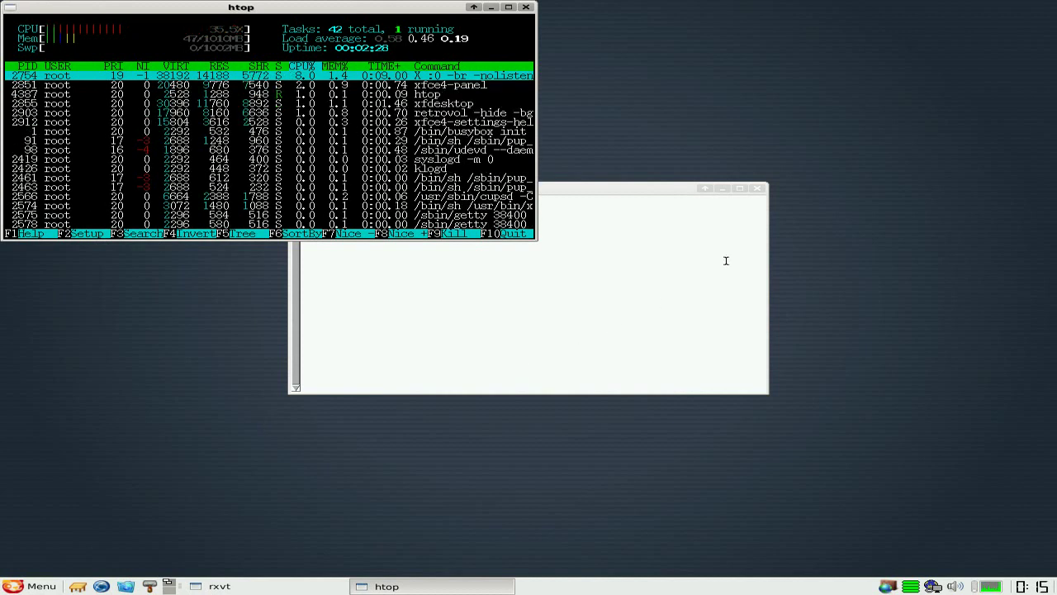
pyautogui.click(758, 189)
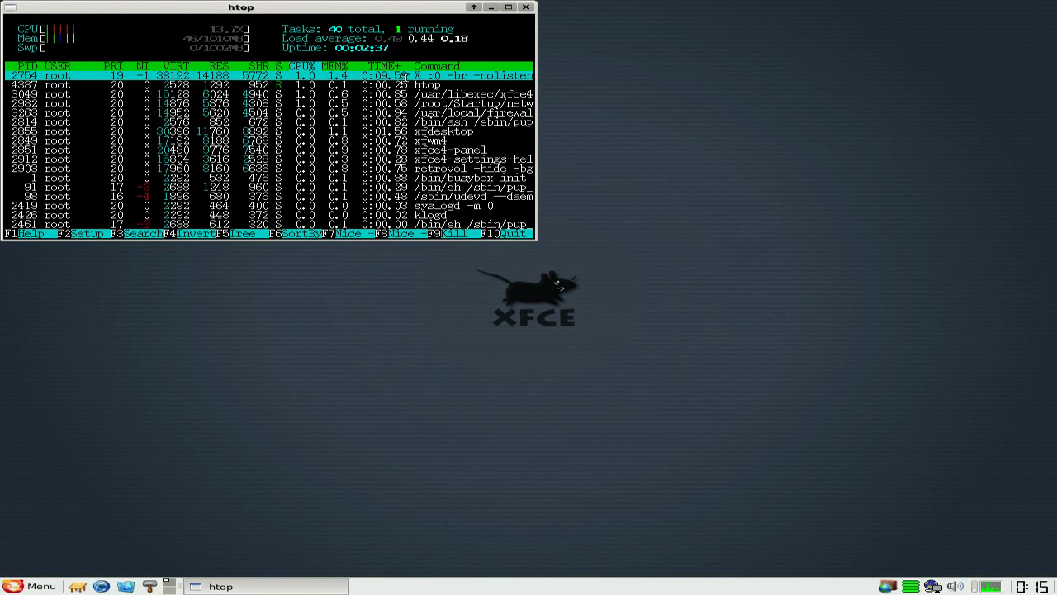
pyautogui.click(525, 8)
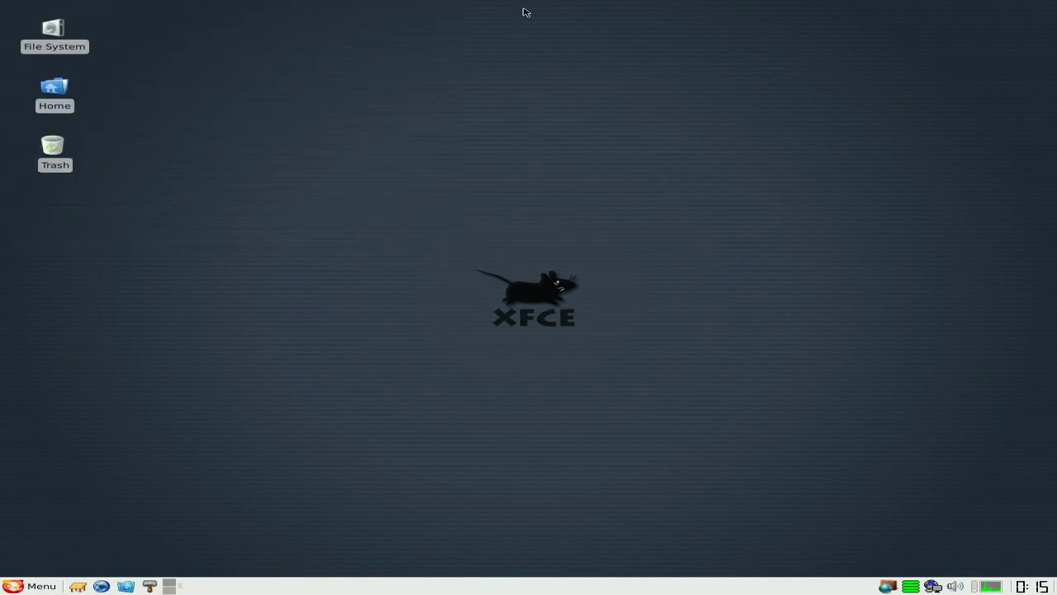
# Look over the programs offered in Xfce's System and Utility application categories.
pyautogui.click(18, 587)
pyautogui.moveTo(61, 497)
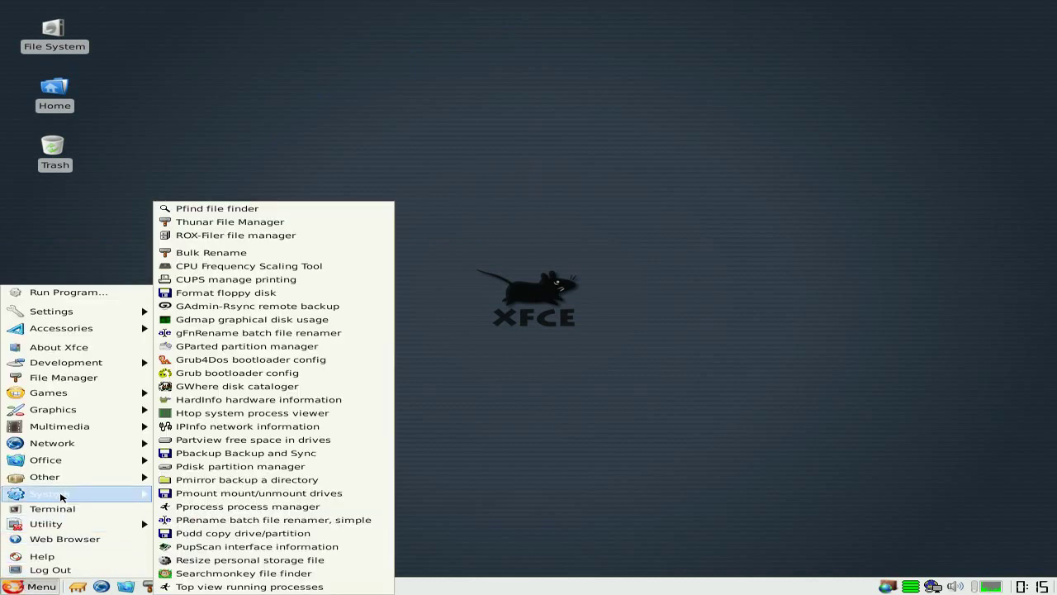
pyautogui.moveTo(63, 525)
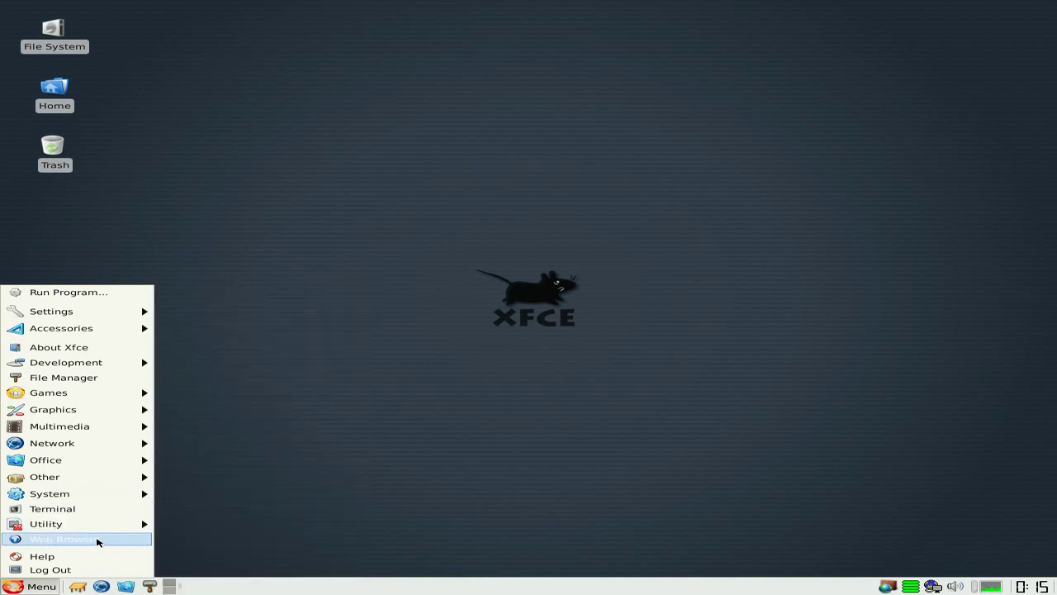
pyautogui.click(504, 183)
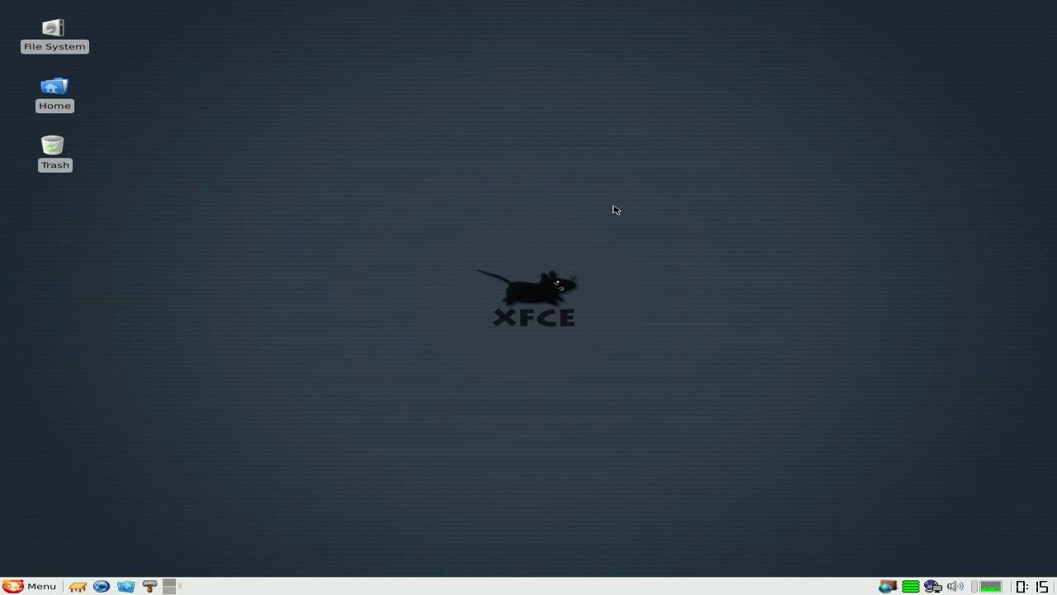
# Examine the Xfce desktop's own context options and its Applications list, including the Utility and Development categories, and dismiss them.
pyautogui.rightClick(293, 235)
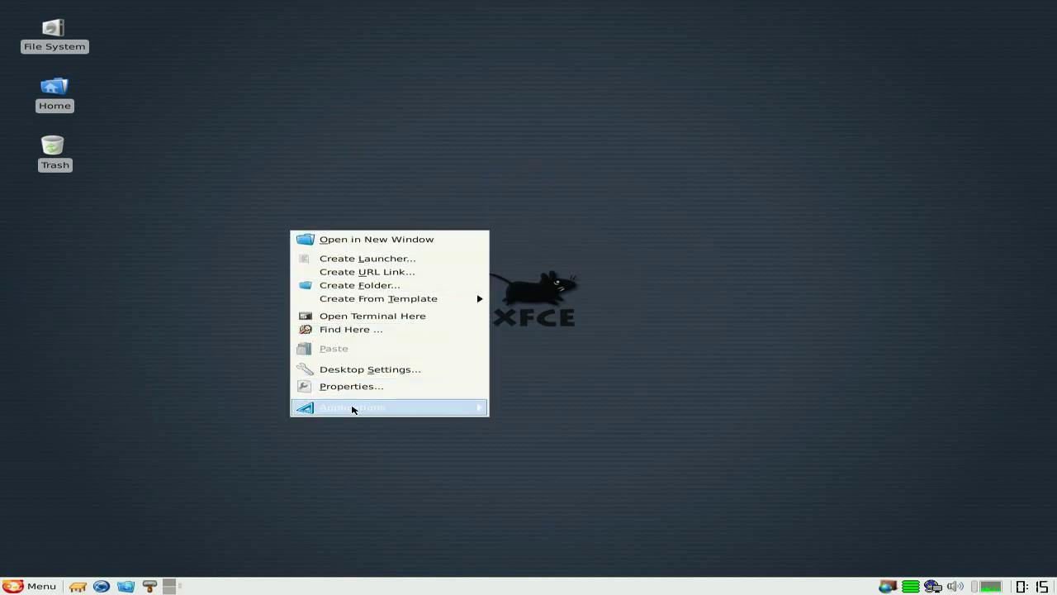
pyautogui.moveTo(352, 408)
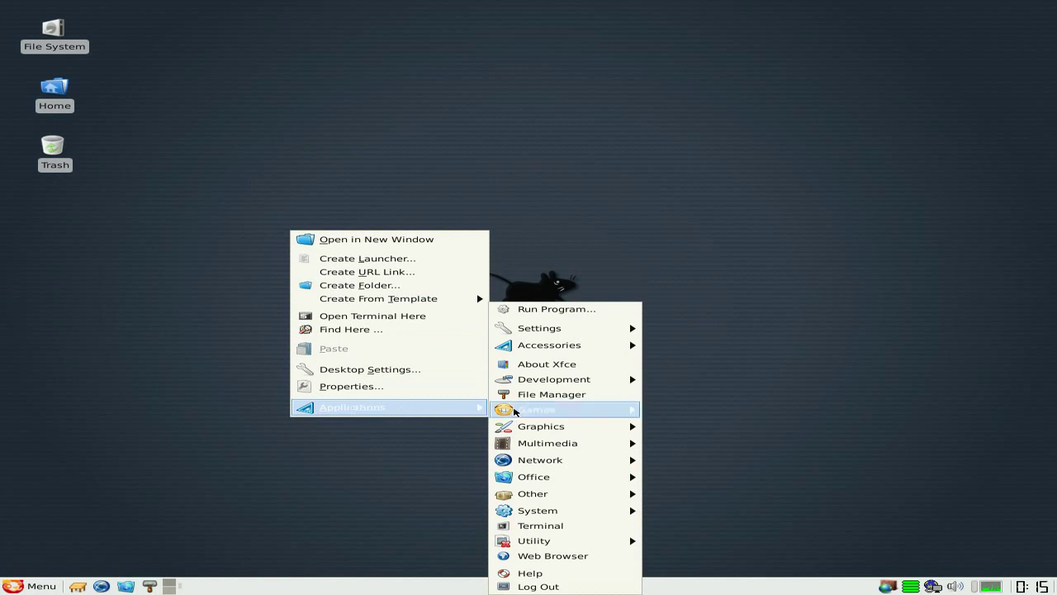
pyautogui.moveTo(519, 412)
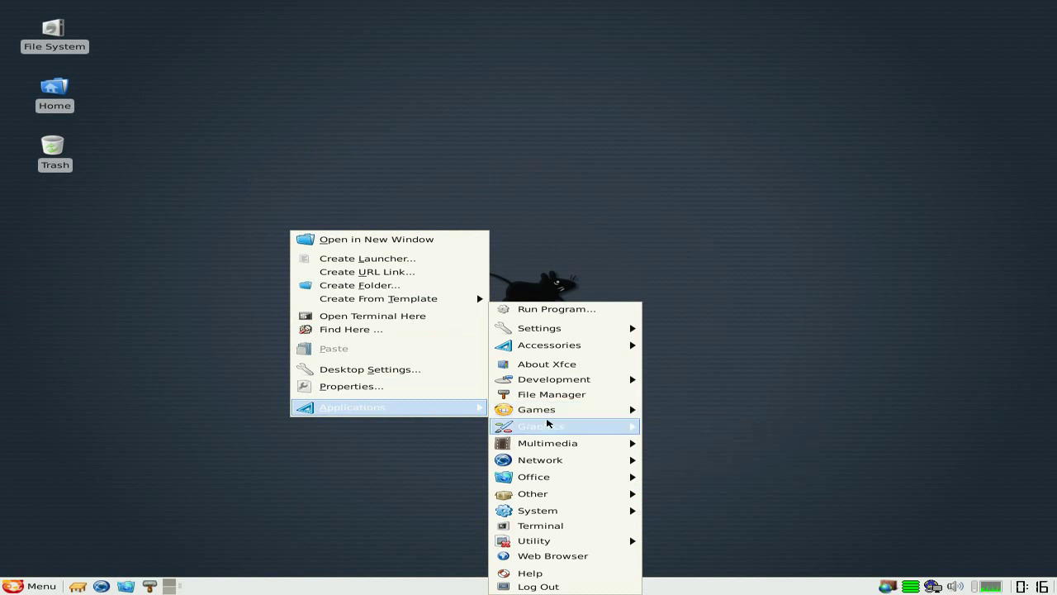
pyautogui.moveTo(558, 503)
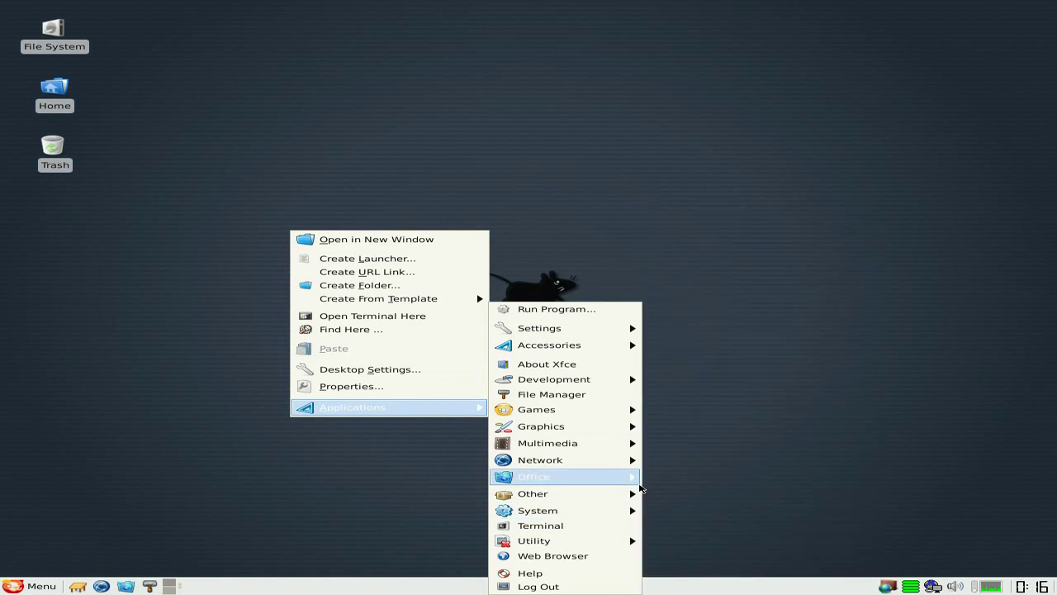
pyautogui.moveTo(600, 542)
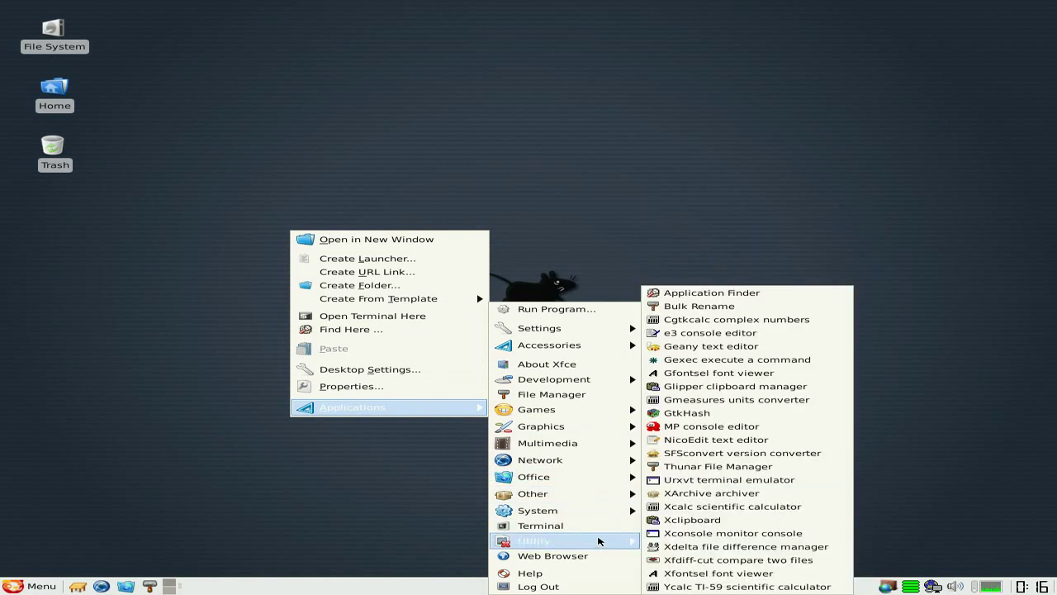
pyautogui.moveTo(593, 377)
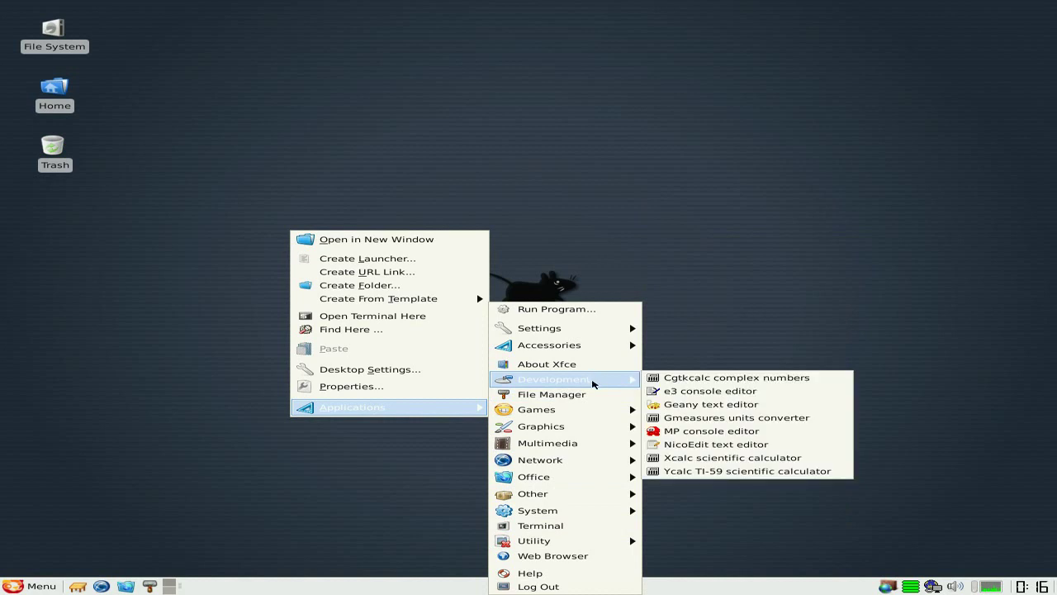
pyautogui.moveTo(575, 427)
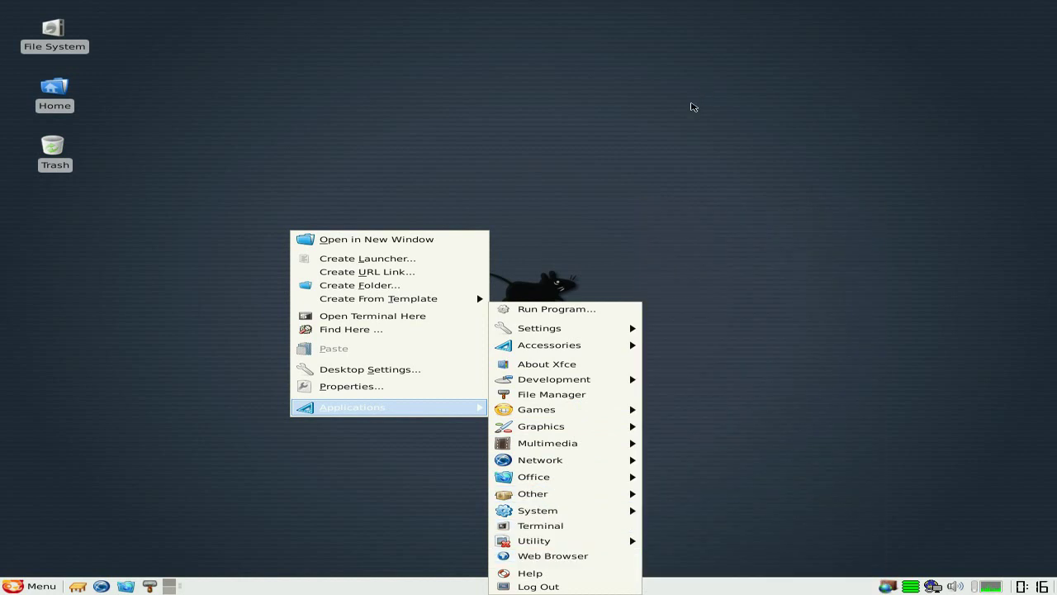
pyautogui.click(691, 130)
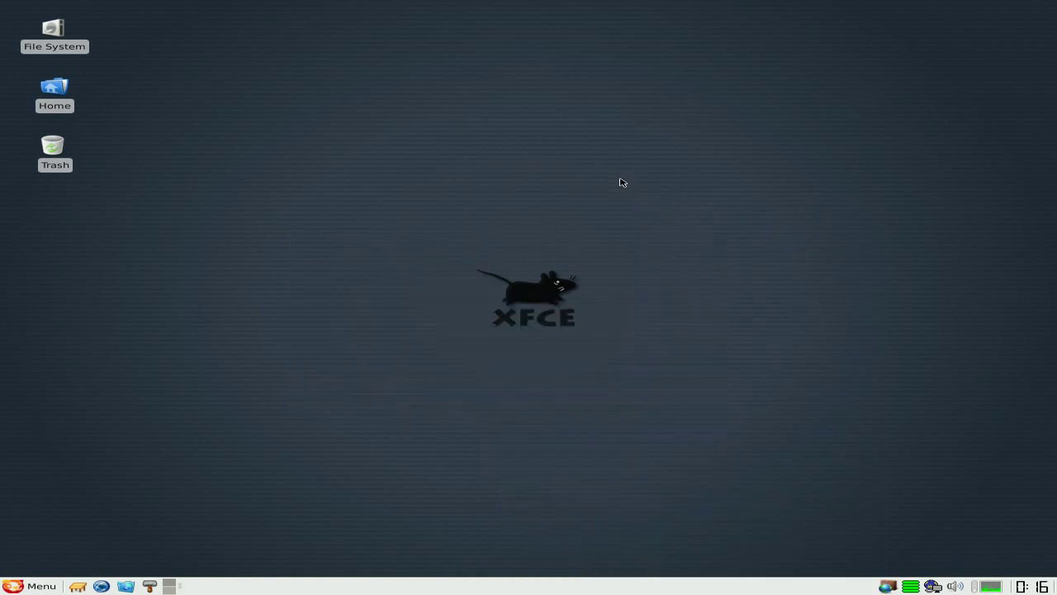